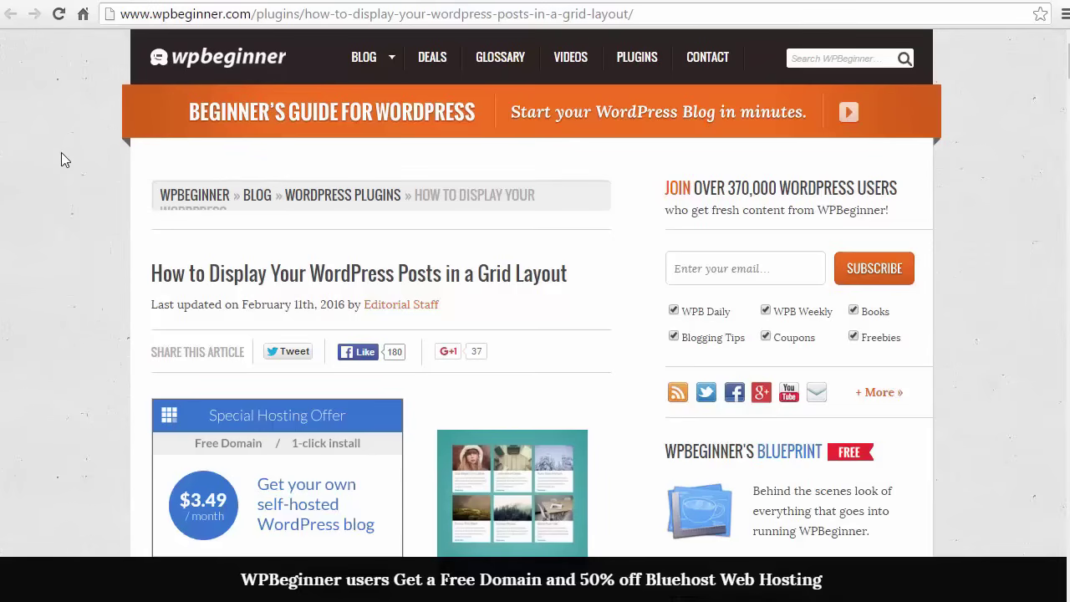
Step: Search Add New plugins for 'Post Grid', then install and activate it
{"action": "scroll", "coordinate": [61, 152], "scroll_direction": "down", "scroll_amount": 3}
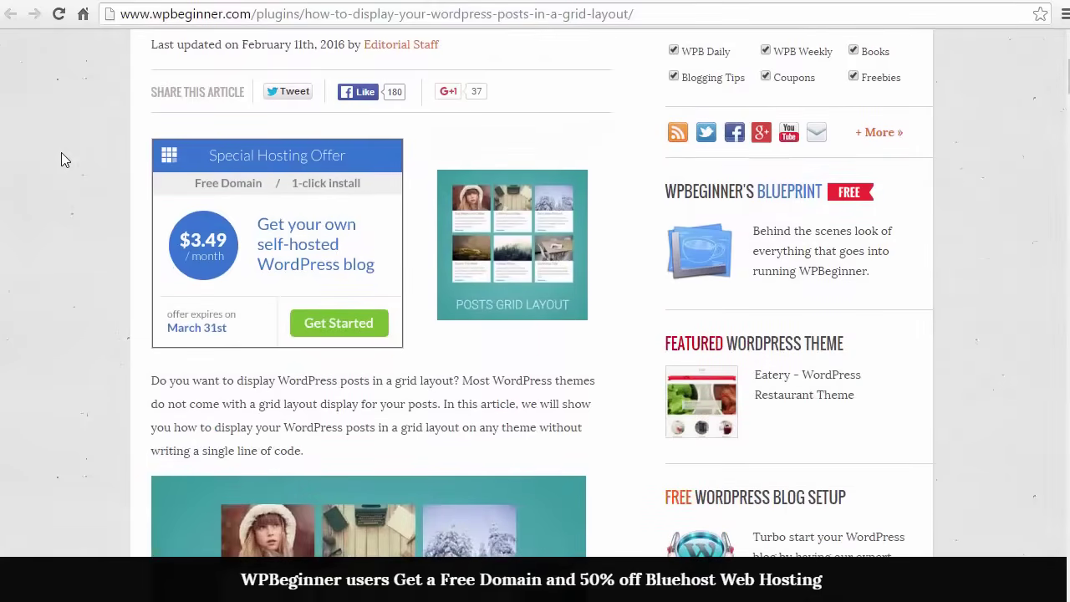
{"action": "scroll", "coordinate": [61, 153], "scroll_direction": "down", "scroll_amount": 5}
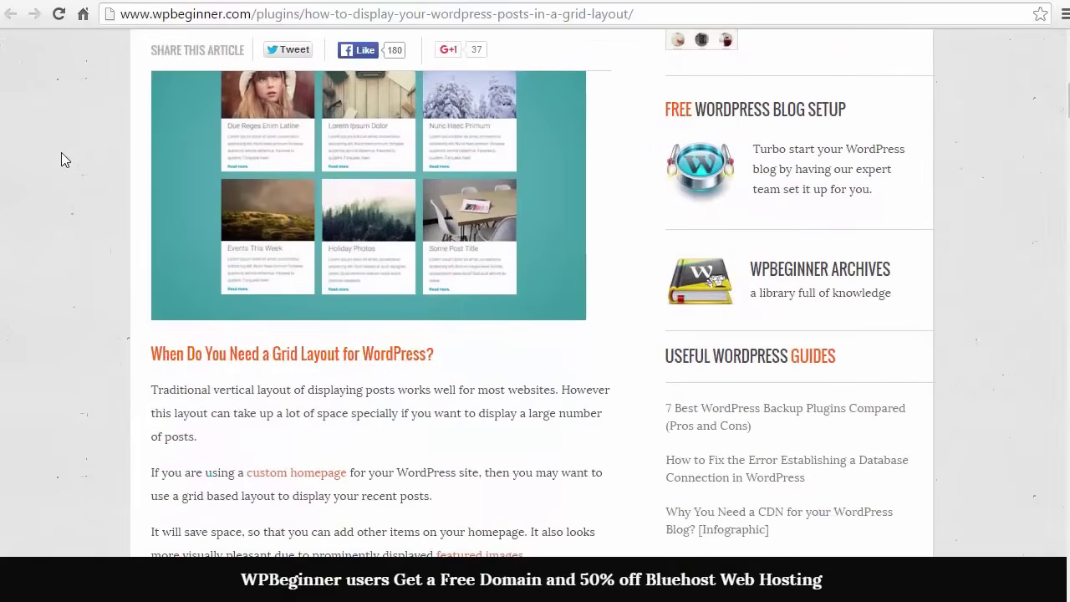
{"action": "scroll", "coordinate": [61, 152], "scroll_direction": "up", "scroll_amount": 1}
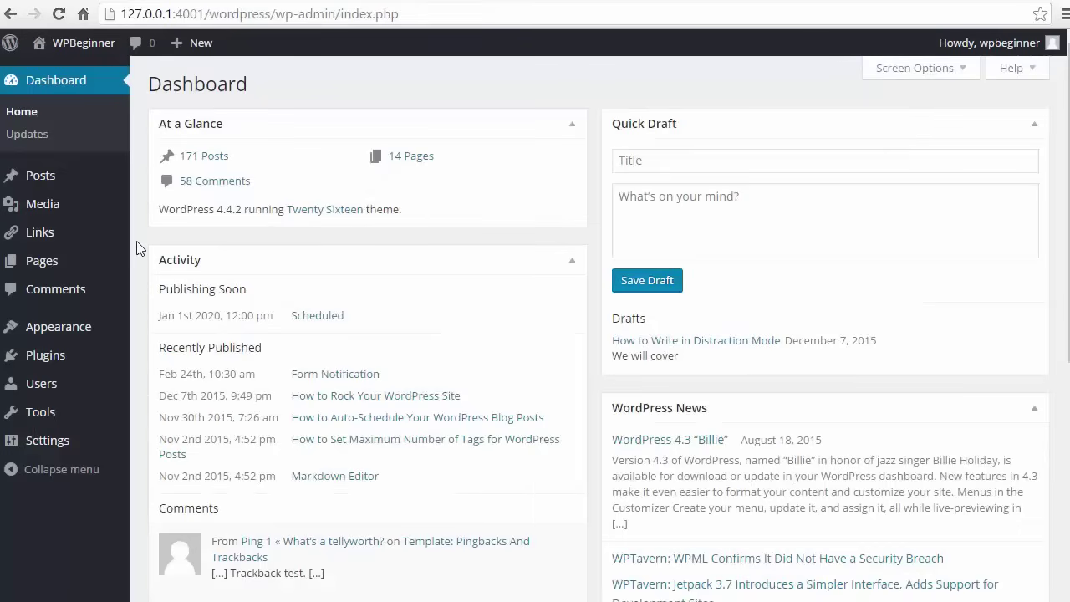
{"action": "mouse_move", "coordinate": [62, 360]}
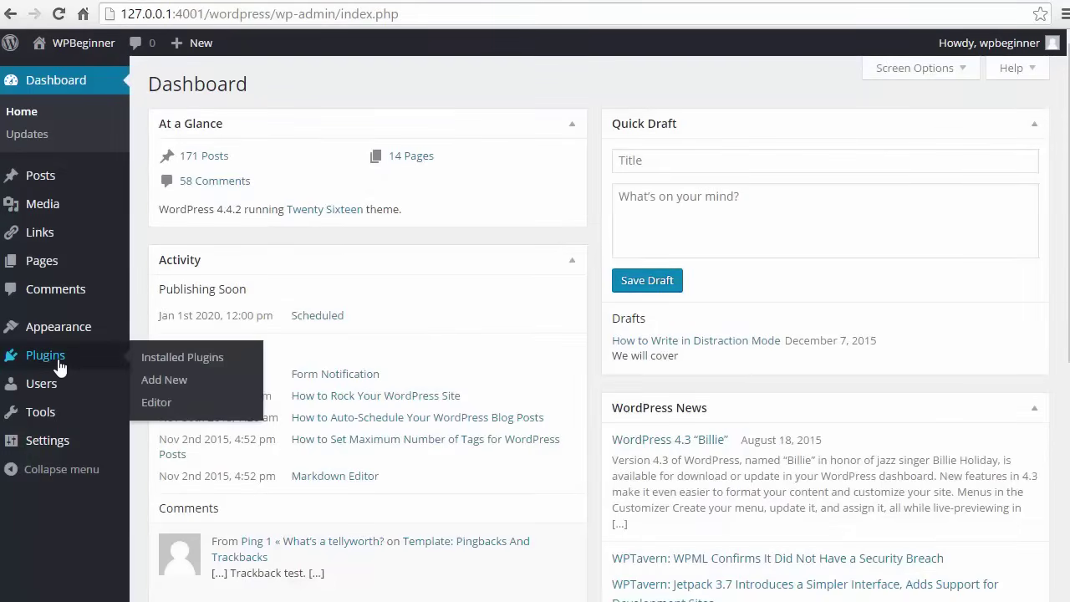
{"action": "left_click", "coordinate": [156, 382]}
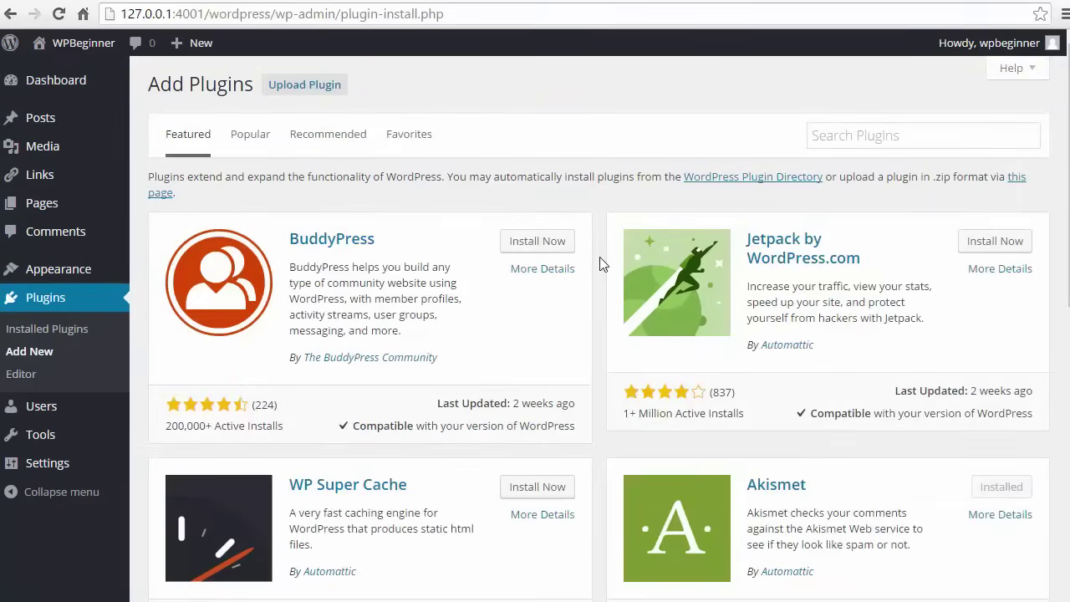
{"action": "left_click", "coordinate": [834, 137]}
{"action": "type", "text": "Post Grid"}
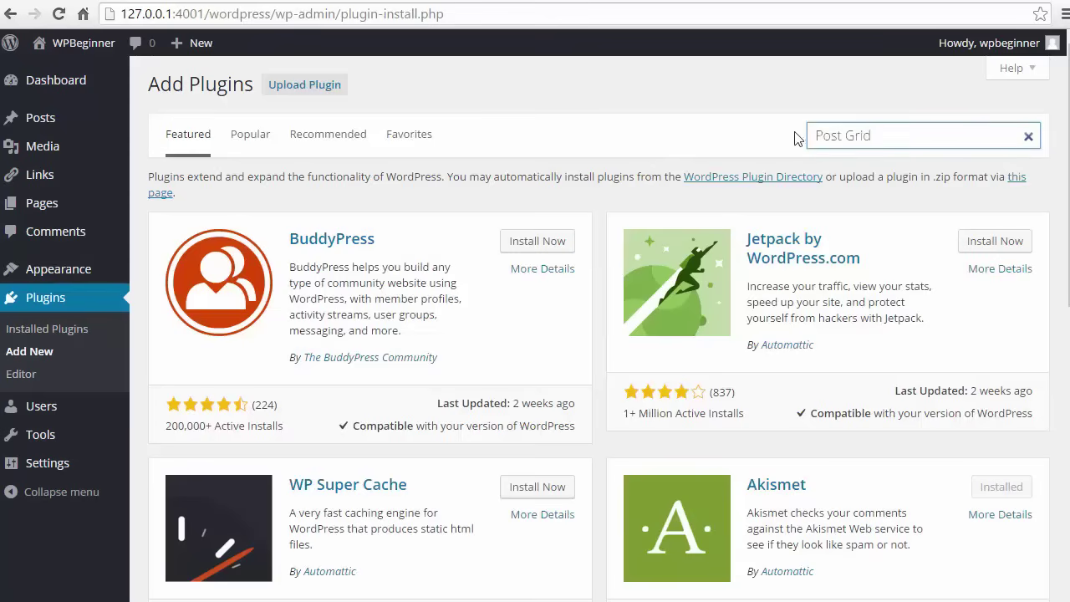
{"action": "key", "text": "Return"}
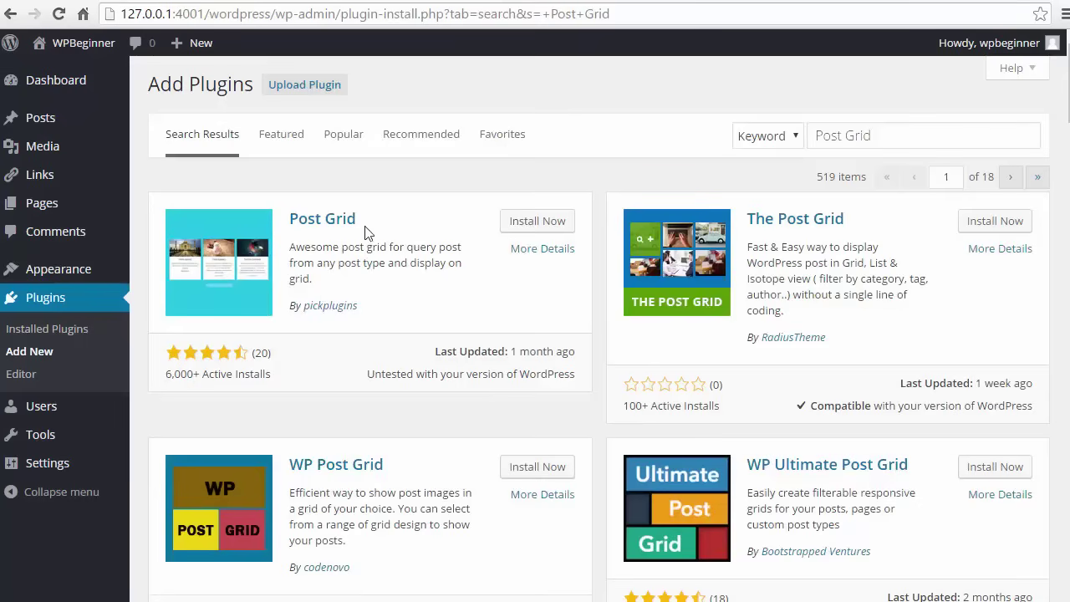
{"action": "left_click", "coordinate": [518, 228]}
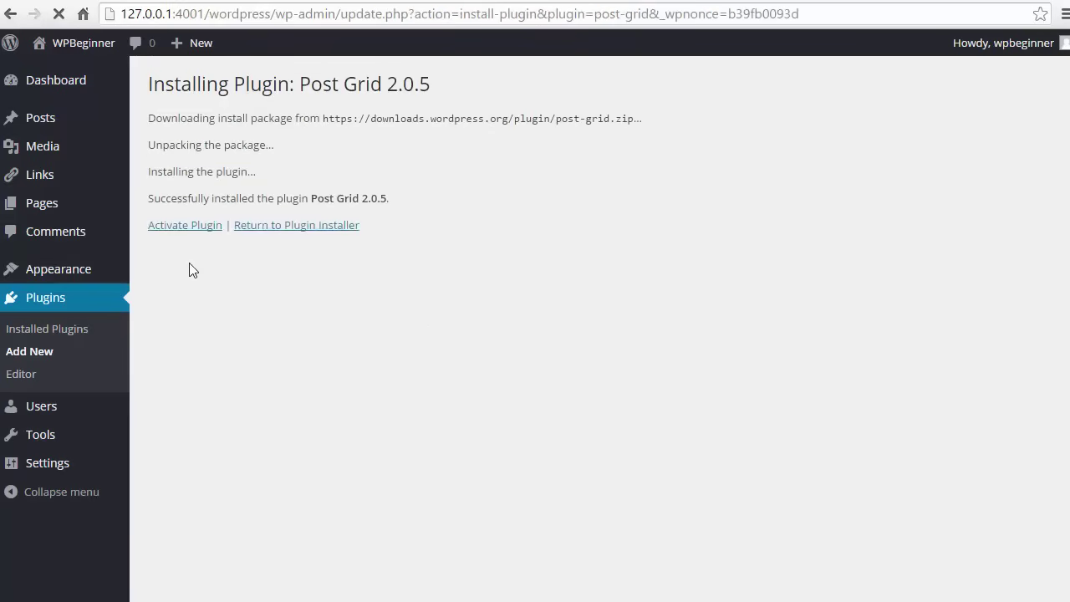
{"action": "left_click", "coordinate": [180, 229]}
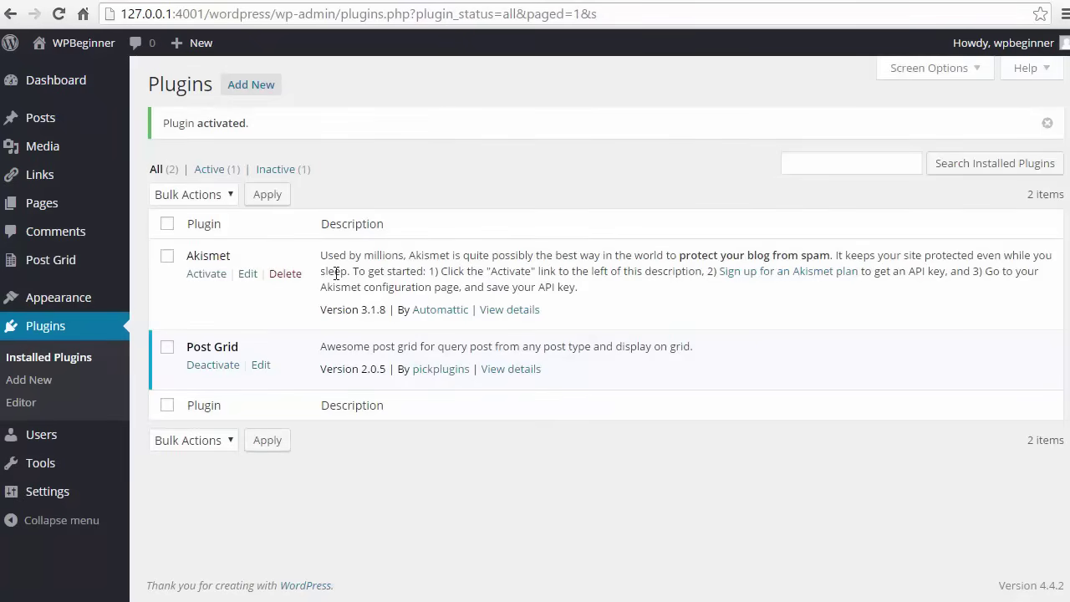
Step: Start a new post grid titled 'Portfolio'
{"action": "mouse_move", "coordinate": [64, 272]}
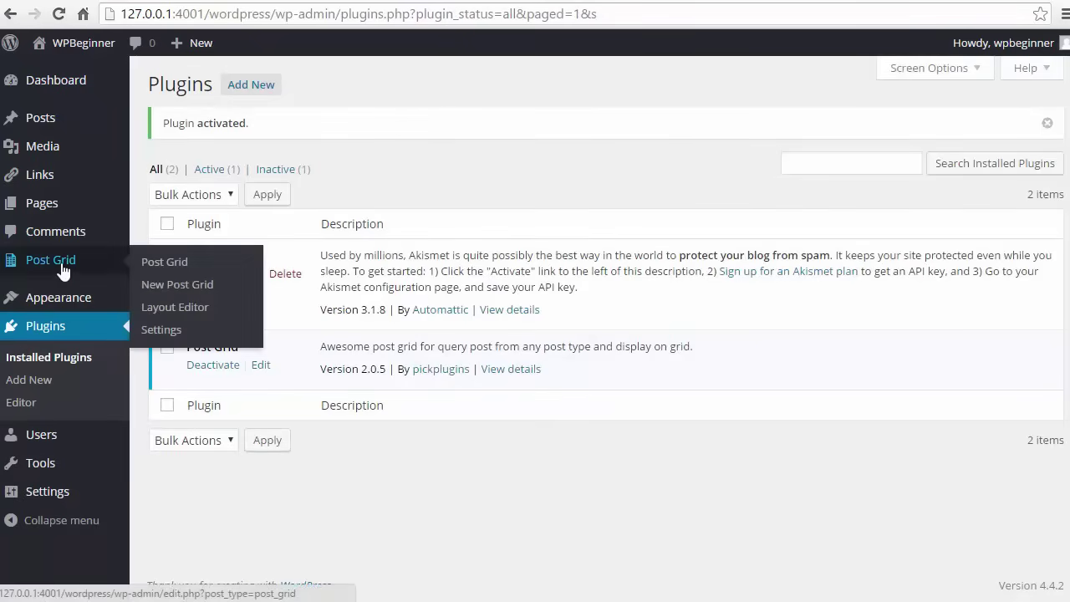
{"action": "left_click", "coordinate": [170, 288]}
{"action": "type", "text": "Pr"}
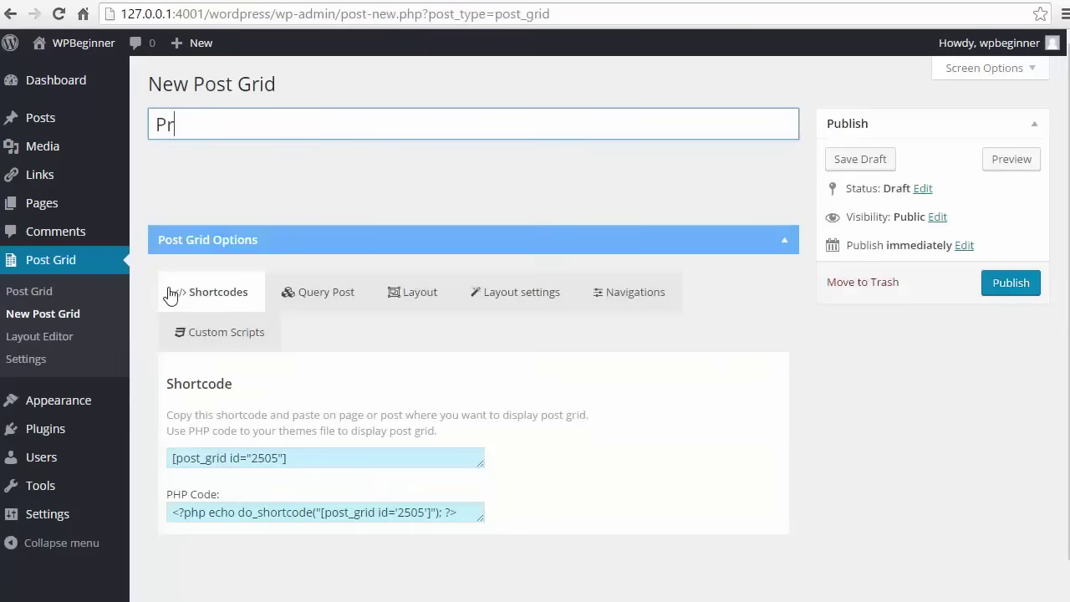
{"action": "type", "text": "t"}
{"action": "key", "text": "BackSpace"}
{"action": "key", "text": "BackSpace"}
{"action": "type", "text": "ortfolio"}
Step: Review the Query Post options, keeping the order Descending by date
{"action": "left_click", "coordinate": [322, 292]}
{"action": "scroll", "coordinate": [382, 318], "scroll_direction": "down", "scroll_amount": 3}
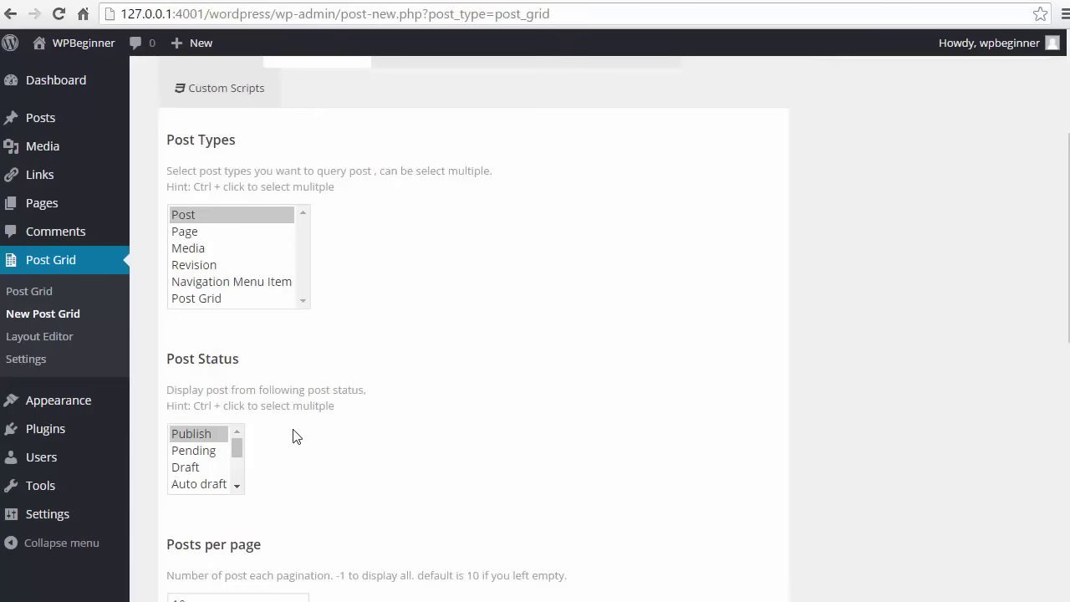
{"action": "scroll", "coordinate": [400, 416], "scroll_direction": "down", "scroll_amount": 3}
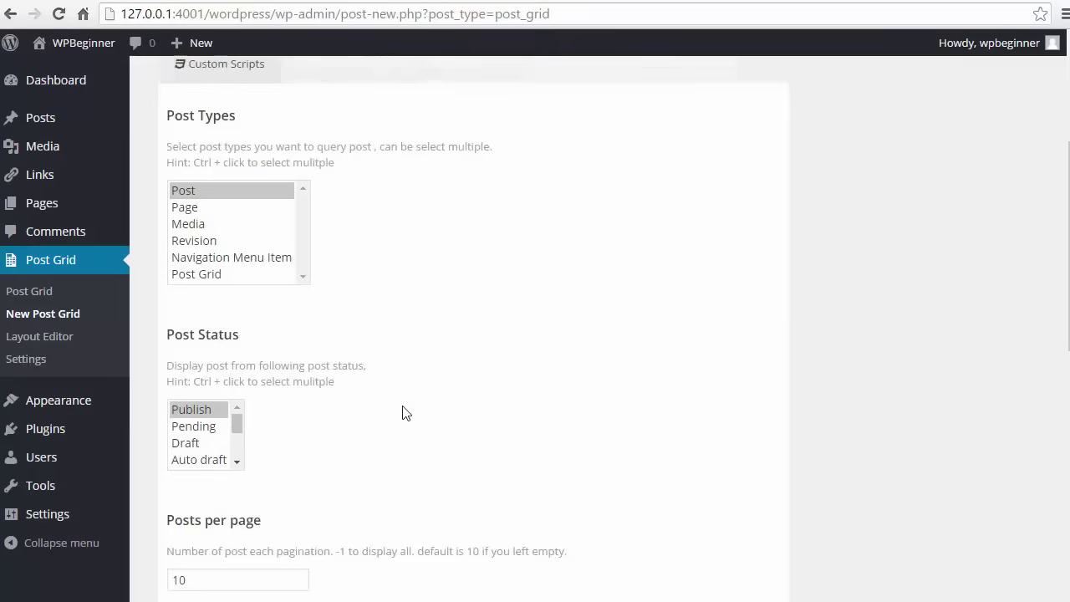
{"action": "scroll", "coordinate": [400, 410], "scroll_direction": "down", "scroll_amount": 1}
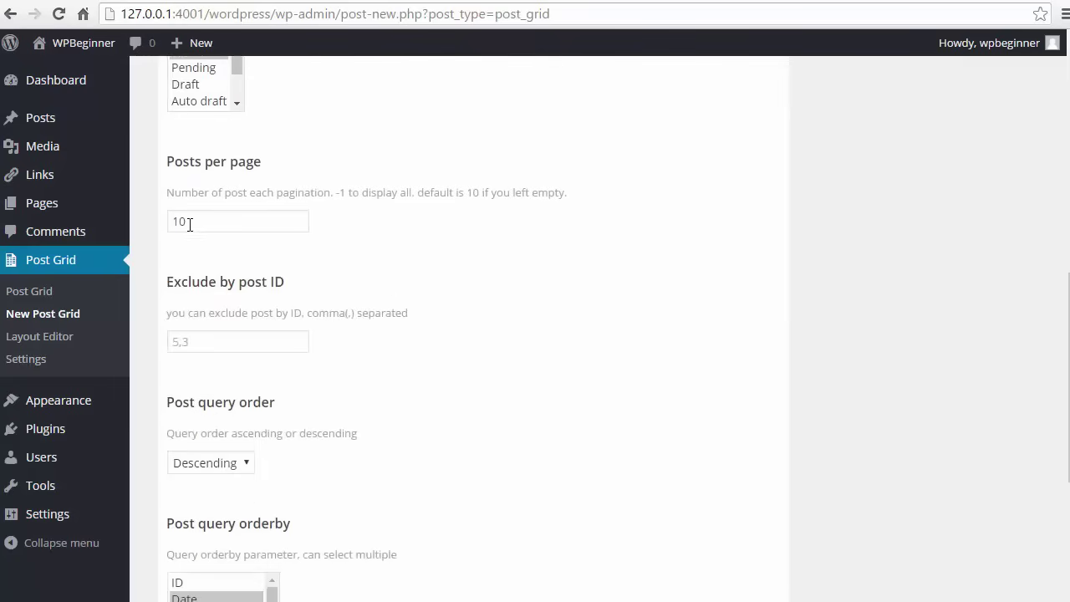
{"action": "scroll", "coordinate": [418, 220], "scroll_direction": "down", "scroll_amount": 2}
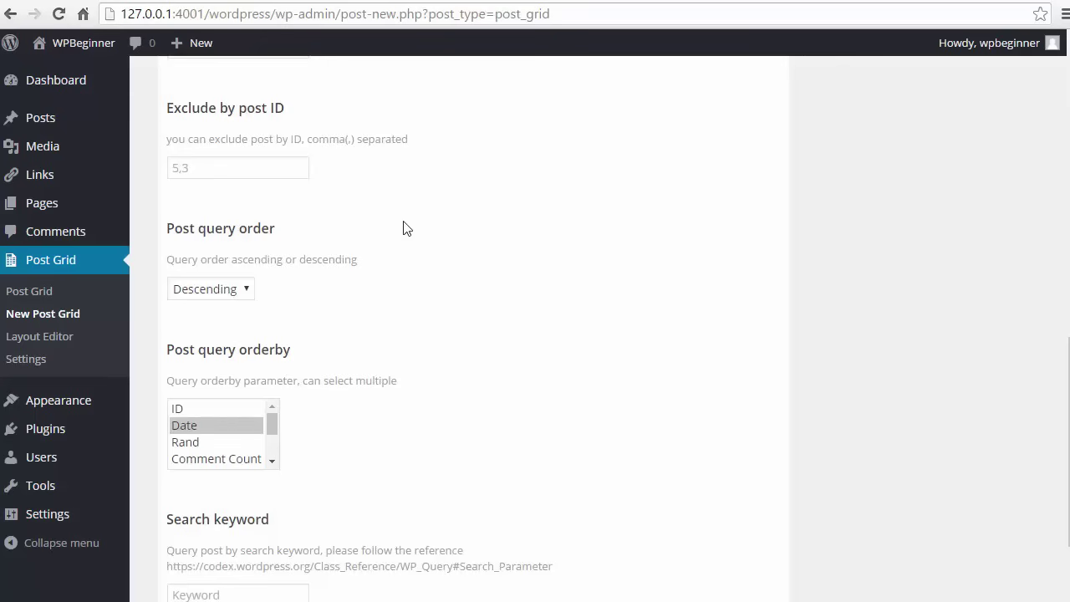
{"action": "scroll", "coordinate": [405, 228], "scroll_direction": "down", "scroll_amount": 1}
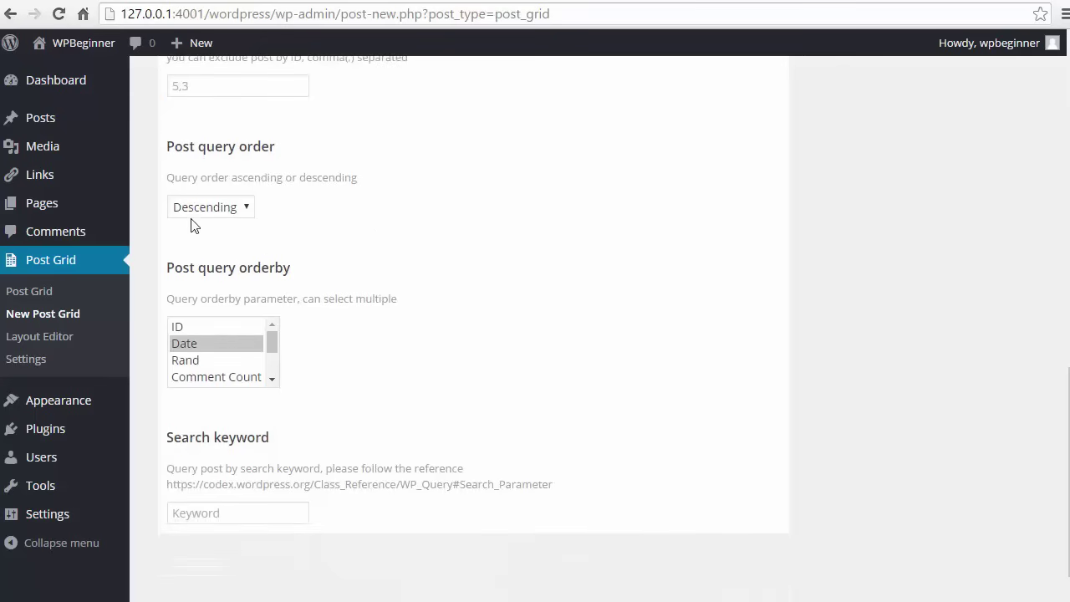
{"action": "left_click", "coordinate": [194, 214]}
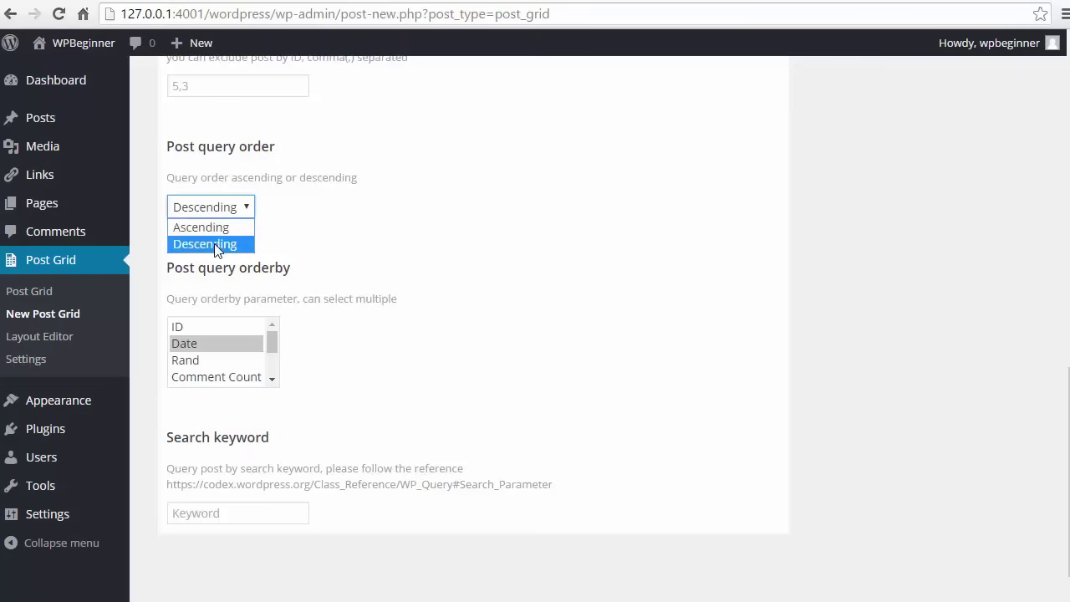
{"action": "left_click", "coordinate": [350, 220]}
{"action": "left_click", "coordinate": [349, 220]}
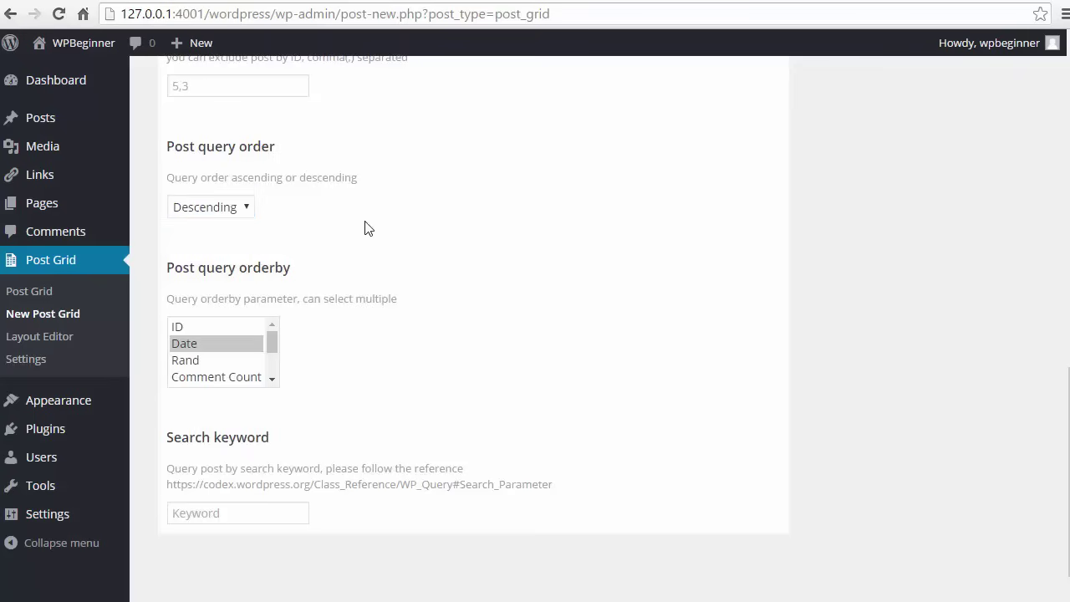
{"action": "scroll", "coordinate": [442, 239], "scroll_direction": "down", "scroll_amount": 1}
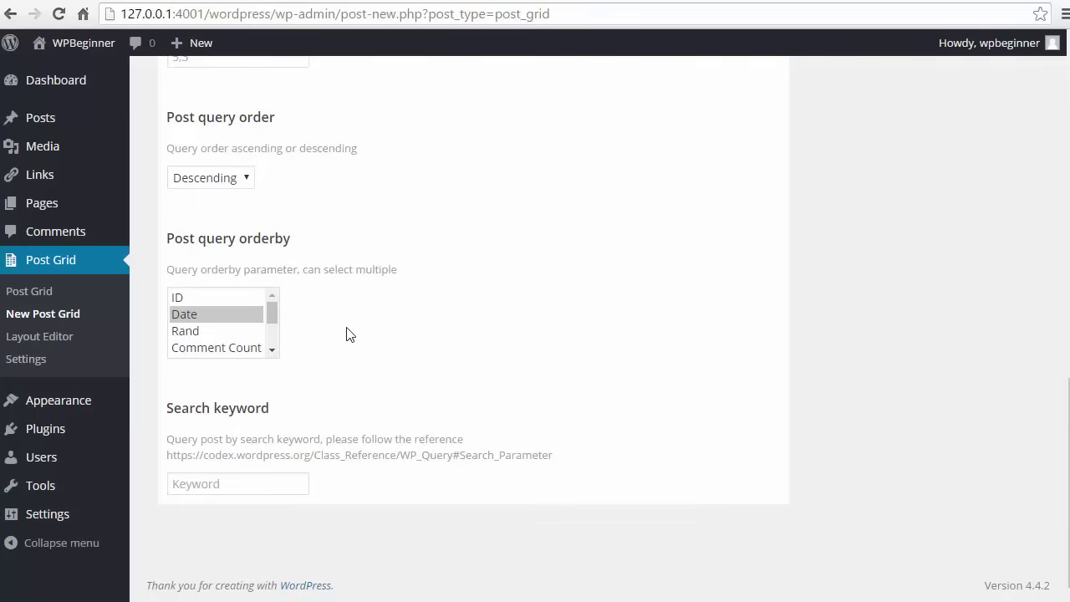
{"action": "scroll", "coordinate": [349, 334], "scroll_direction": "up", "scroll_amount": 10}
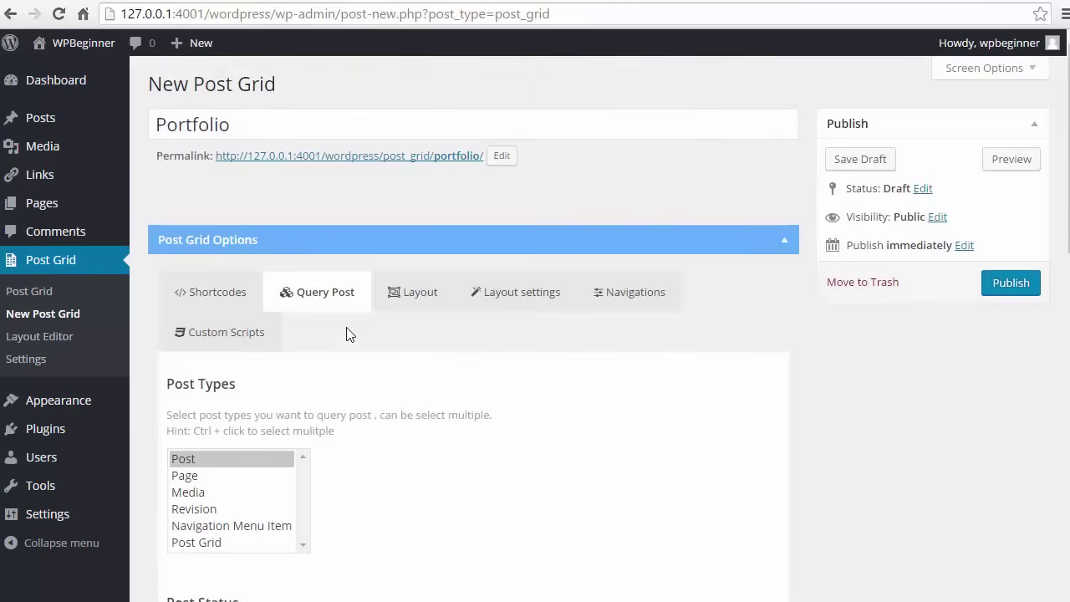
Step: Try the flat-center, flat-right and flat-left content layouts, then return to flat
{"action": "left_click", "coordinate": [396, 306]}
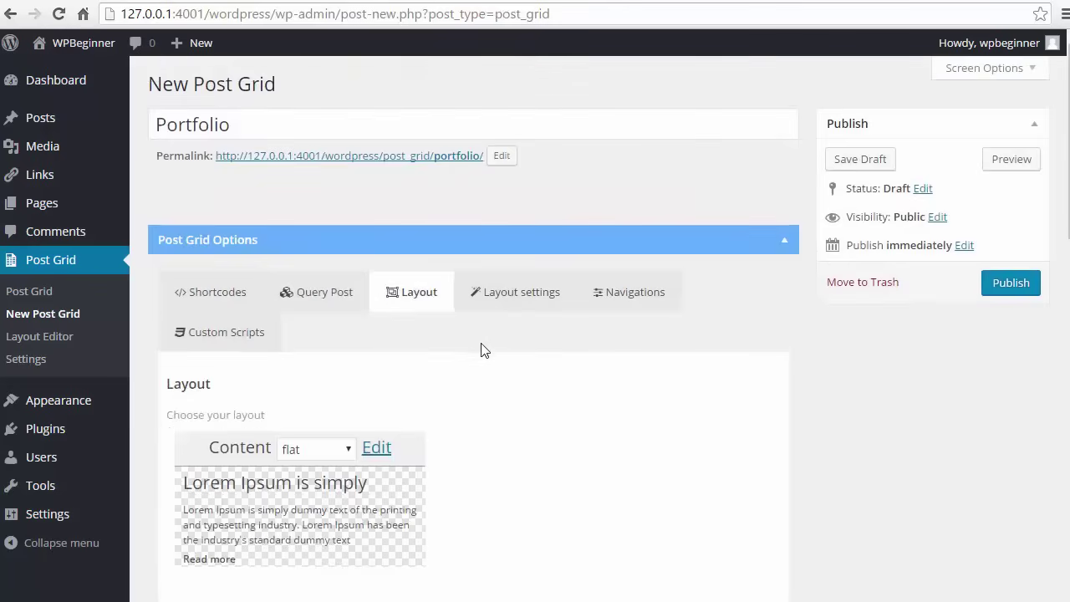
{"action": "scroll", "coordinate": [480, 349], "scroll_direction": "down", "scroll_amount": 3}
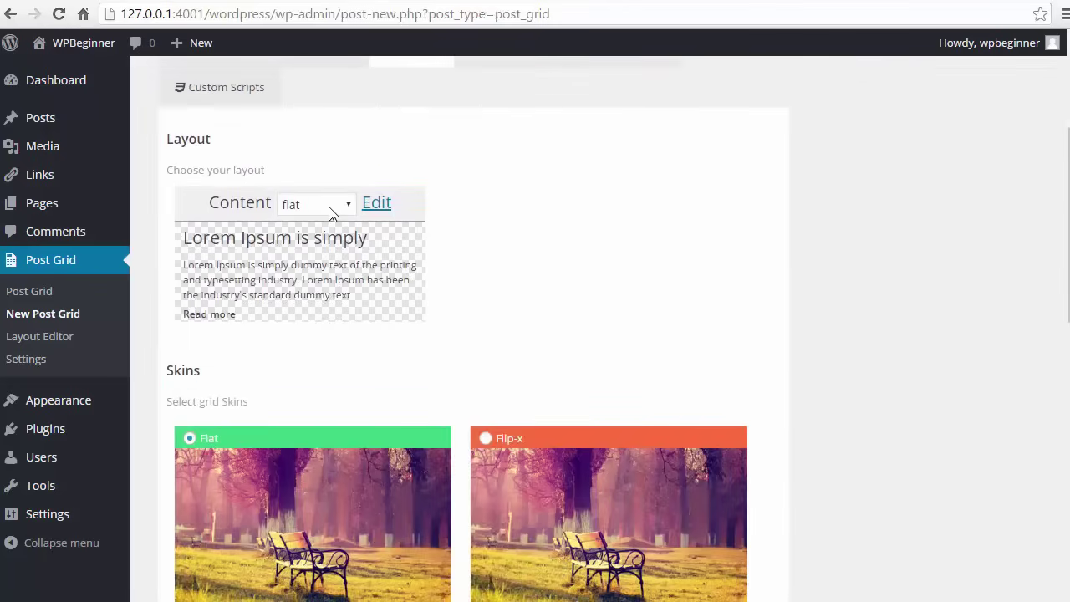
{"action": "left_click", "coordinate": [328, 207]}
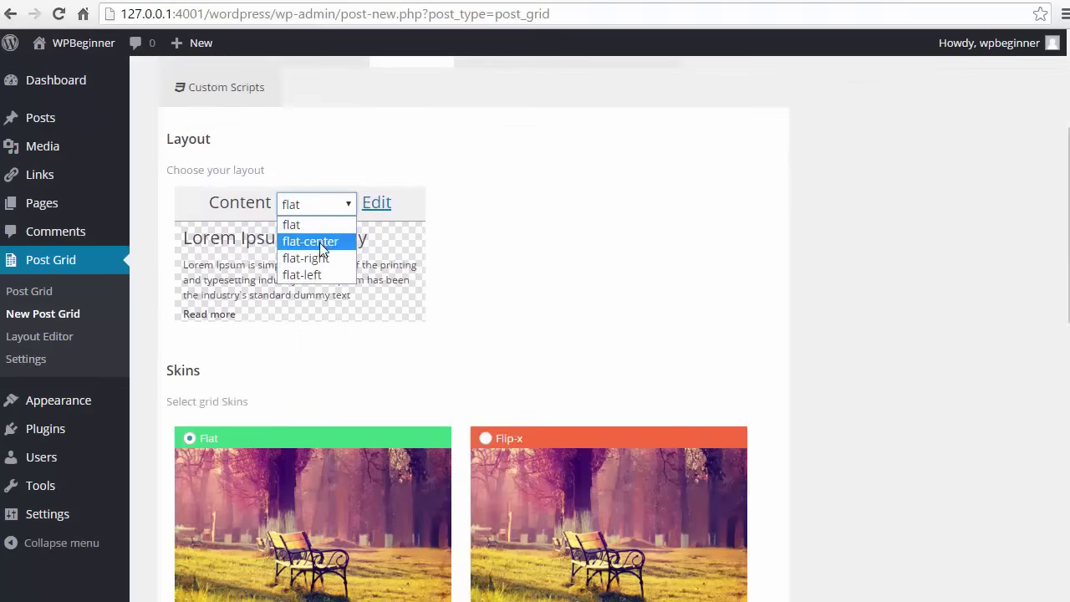
{"action": "left_click", "coordinate": [322, 241]}
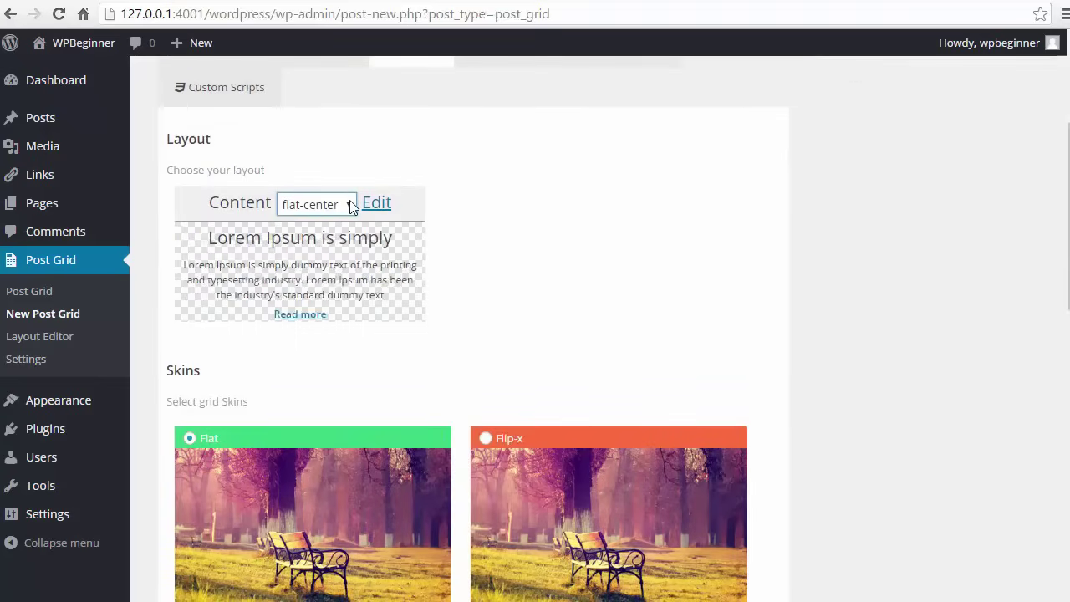
{"action": "left_click", "coordinate": [347, 209]}
{"action": "left_click", "coordinate": [323, 259]}
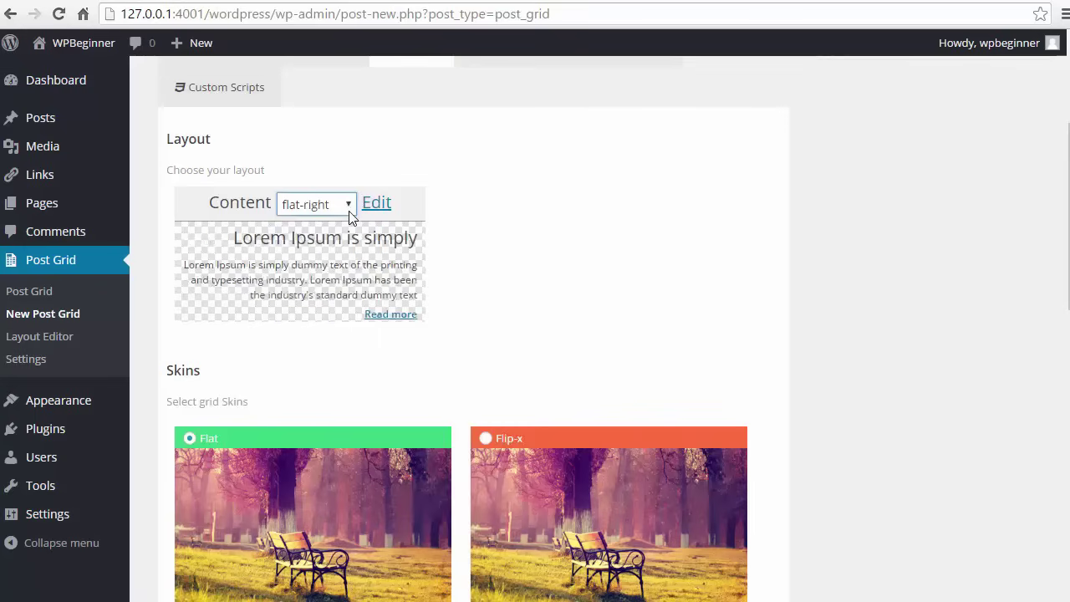
{"action": "left_click", "coordinate": [351, 206]}
{"action": "left_click", "coordinate": [324, 275]}
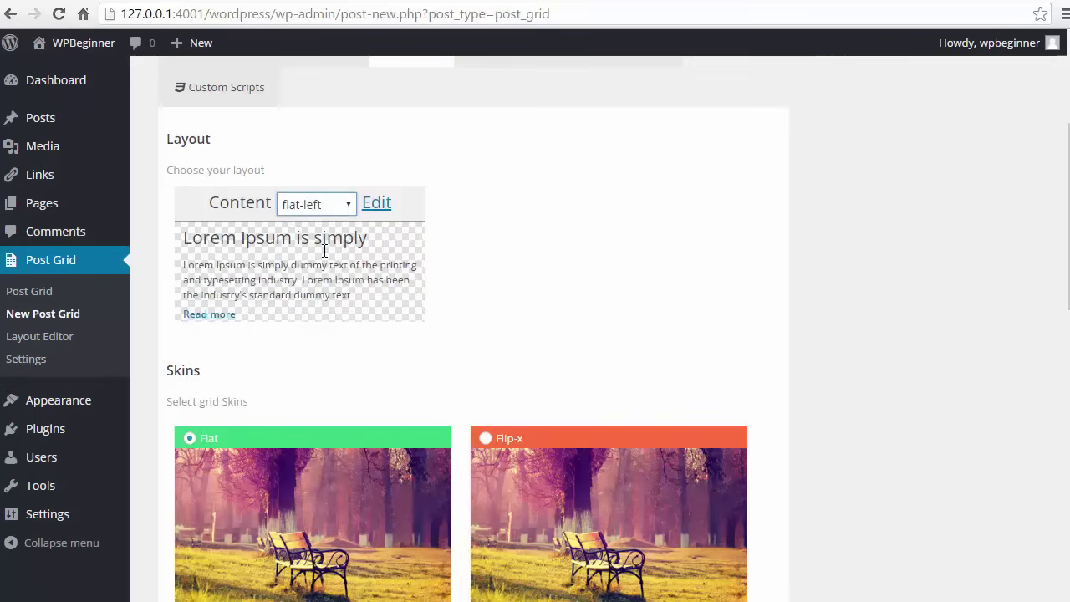
{"action": "left_click", "coordinate": [321, 208]}
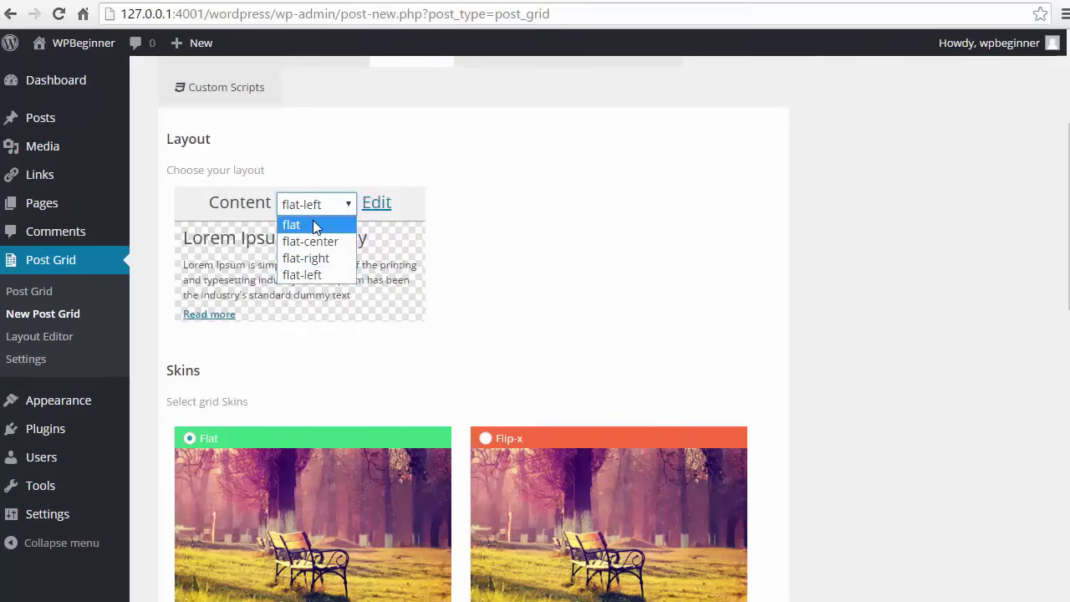
{"action": "left_click", "coordinate": [316, 225]}
Step: Compare the skin previews, ending with the Flip-x skin for the grid
{"action": "scroll", "coordinate": [517, 232], "scroll_direction": "down", "scroll_amount": 2}
{"action": "scroll", "coordinate": [518, 227], "scroll_direction": "down", "scroll_amount": 3}
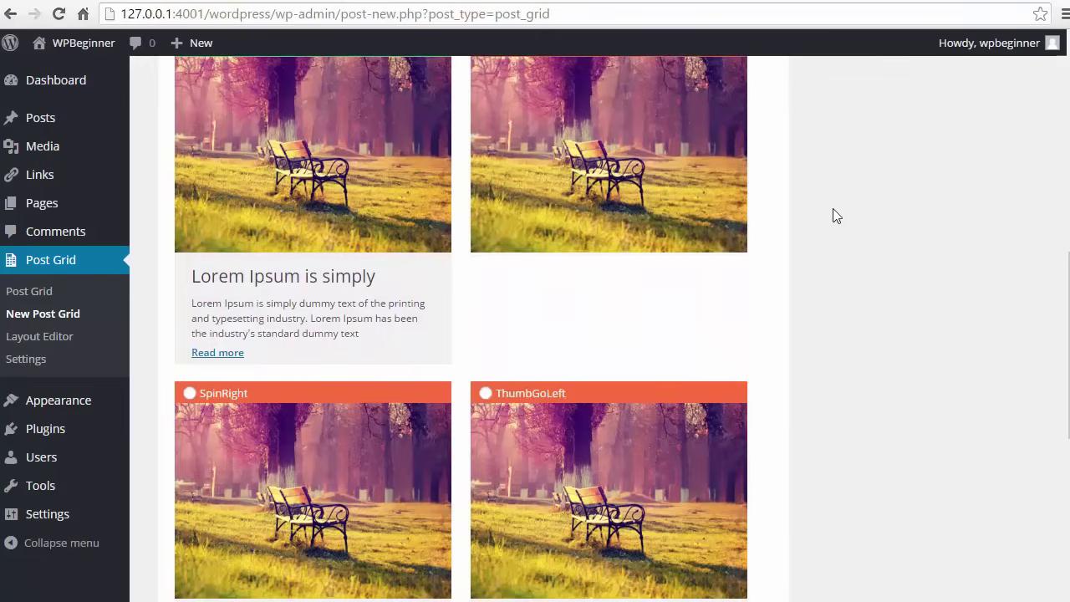
{"action": "scroll", "coordinate": [836, 216], "scroll_direction": "up", "scroll_amount": 1}
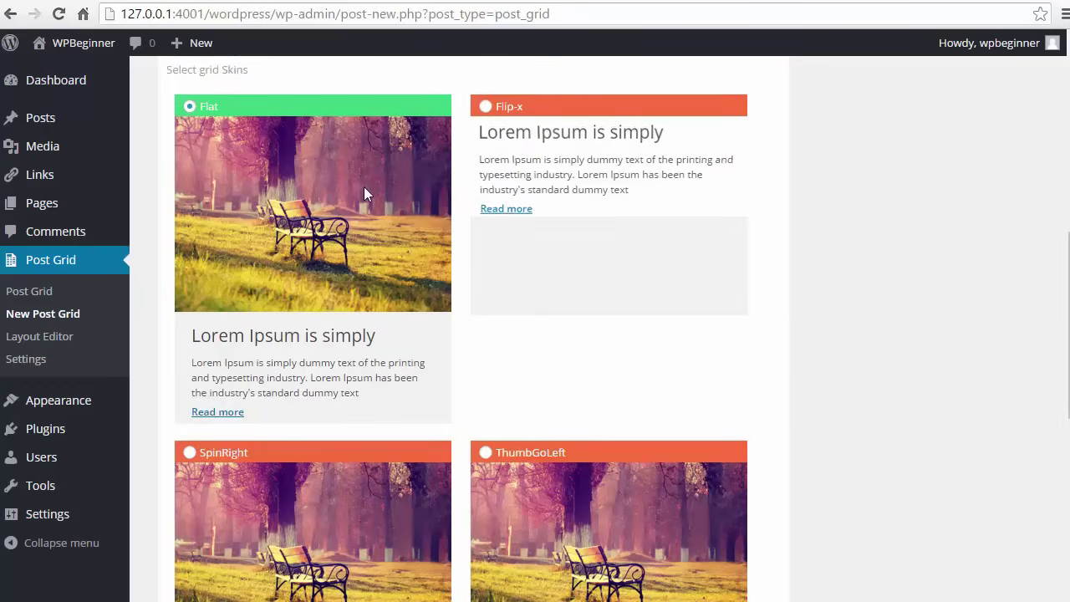
{"action": "mouse_move", "coordinate": [551, 165]}
{"action": "scroll", "coordinate": [591, 189], "scroll_direction": "down", "scroll_amount": 4}
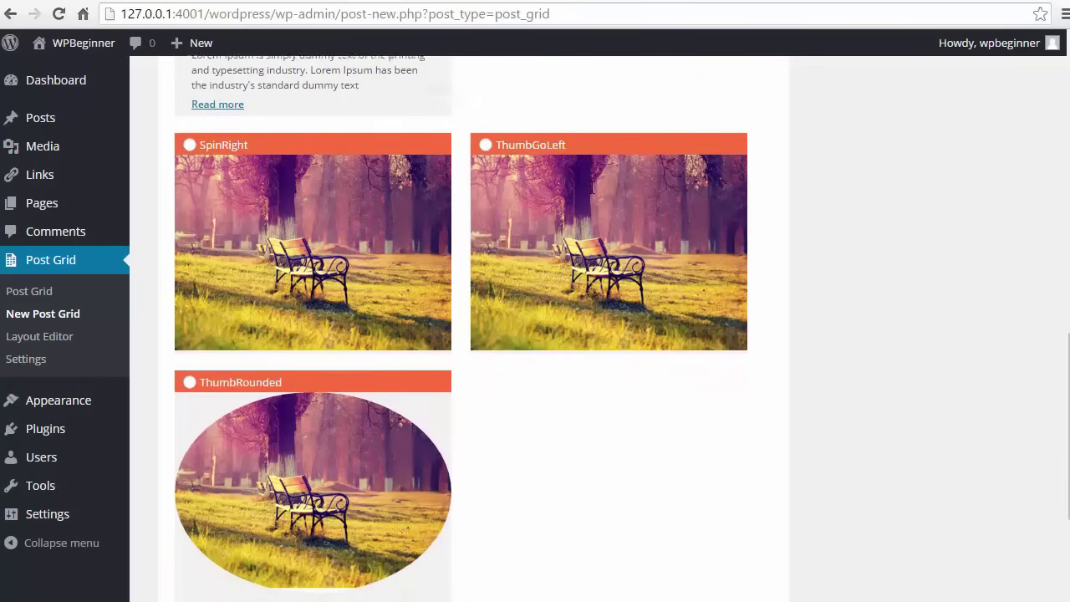
{"action": "mouse_move", "coordinate": [600, 233]}
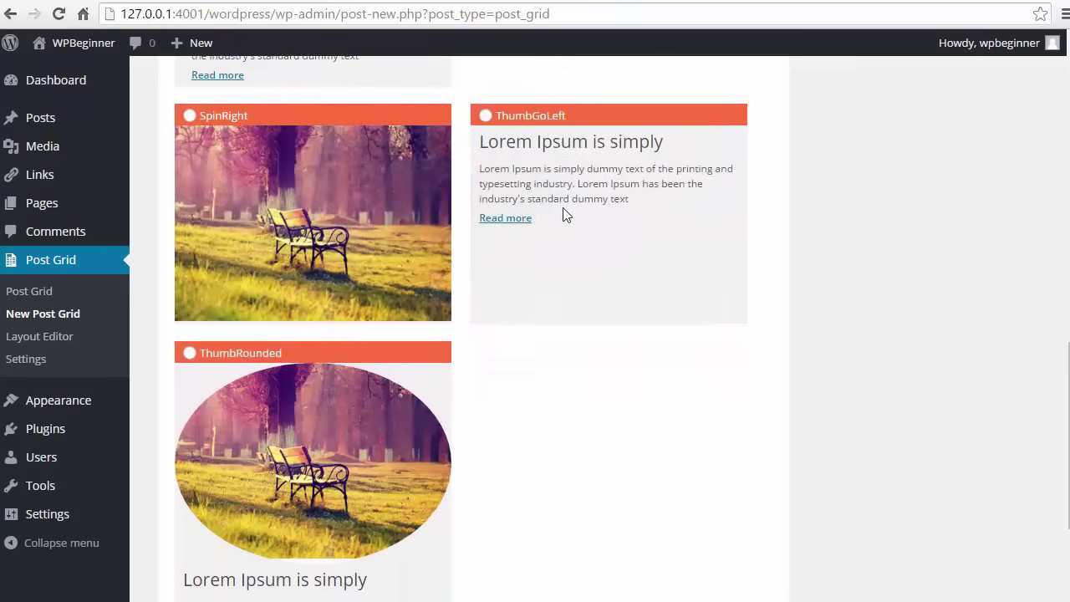
{"action": "mouse_move", "coordinate": [337, 207]}
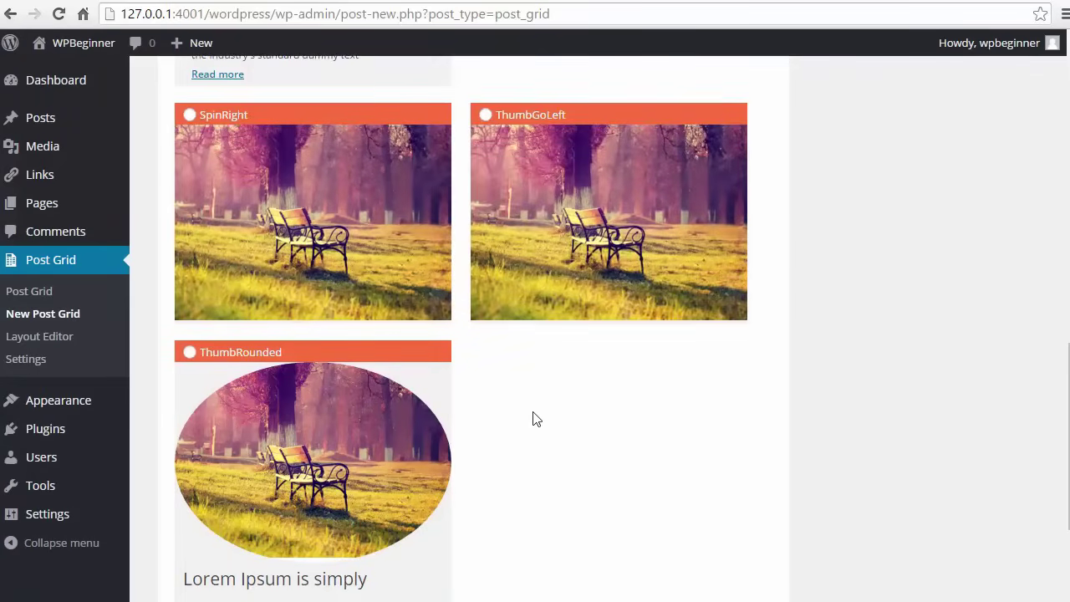
{"action": "scroll", "coordinate": [532, 418], "scroll_direction": "down", "scroll_amount": 2}
{"action": "scroll", "coordinate": [533, 418], "scroll_direction": "up", "scroll_amount": 1}
{"action": "scroll", "coordinate": [532, 418], "scroll_direction": "down", "scroll_amount": 5}
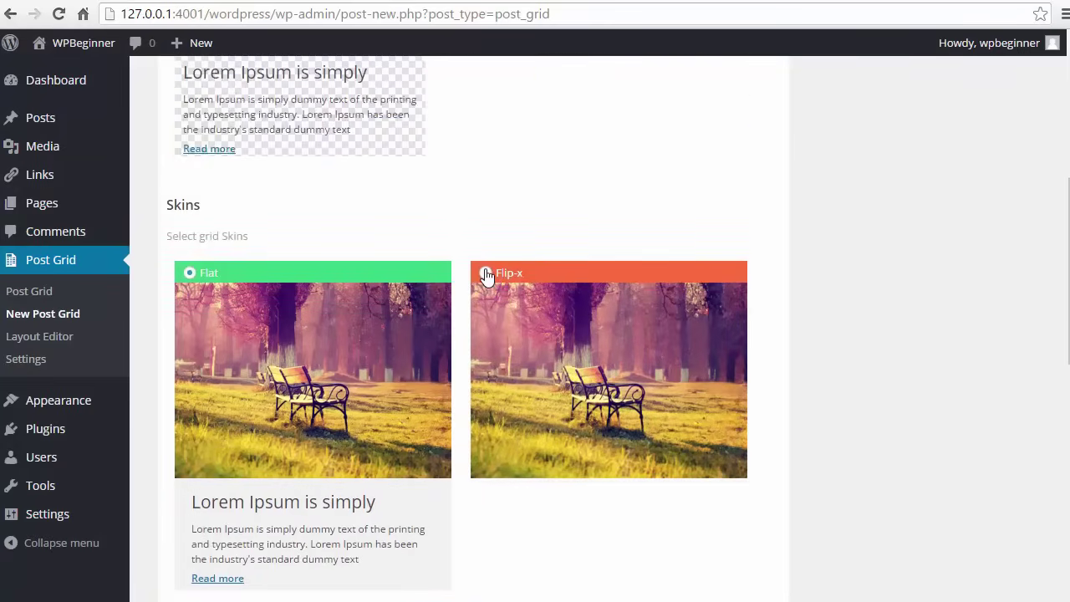
{"action": "scroll", "coordinate": [535, 201], "scroll_direction": "down", "scroll_amount": 2}
{"action": "scroll", "coordinate": [535, 200], "scroll_direction": "up", "scroll_amount": 6}
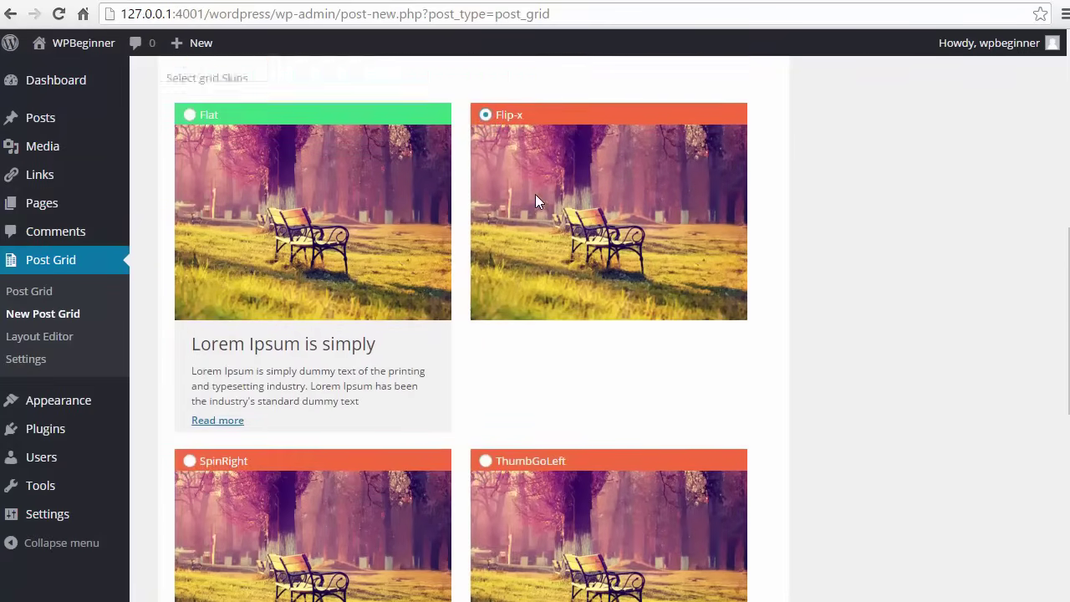
Step: Review Layout Settings: auto media height, Medium featured images, 10px item margin and padding
{"action": "left_click", "coordinate": [524, 225]}
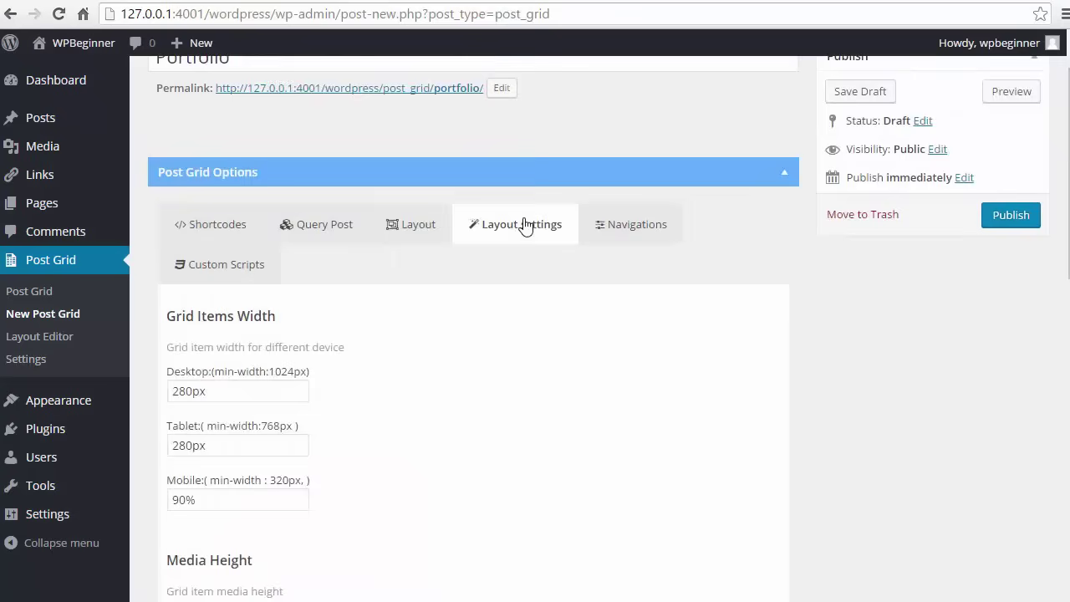
{"action": "scroll", "coordinate": [534, 319], "scroll_direction": "down", "scroll_amount": 3}
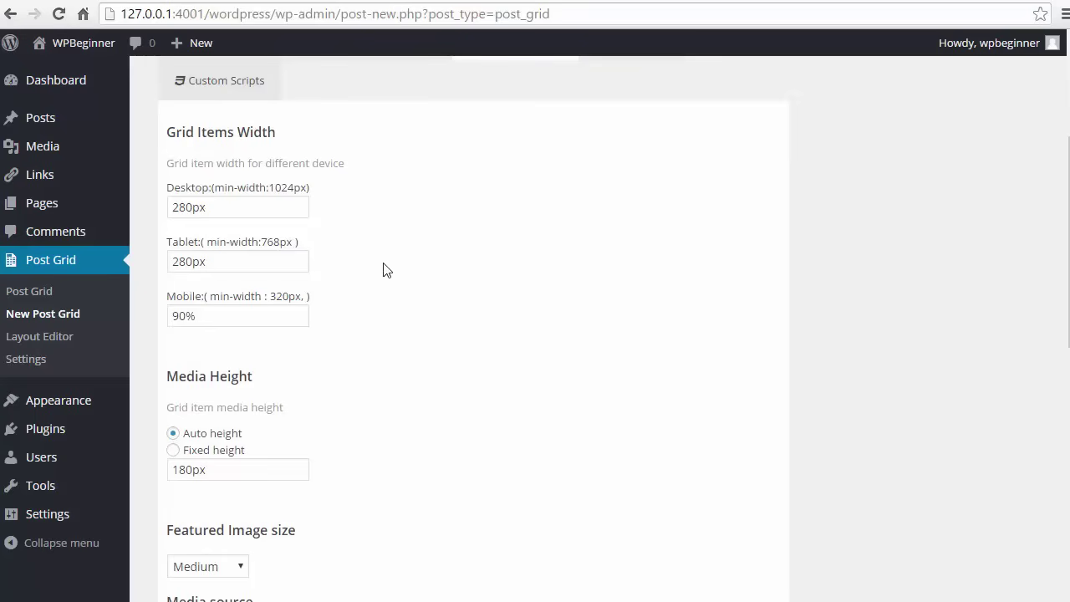
{"action": "scroll", "coordinate": [386, 269], "scroll_direction": "down", "scroll_amount": 2}
{"action": "scroll", "coordinate": [386, 269], "scroll_direction": "down", "scroll_amount": 1}
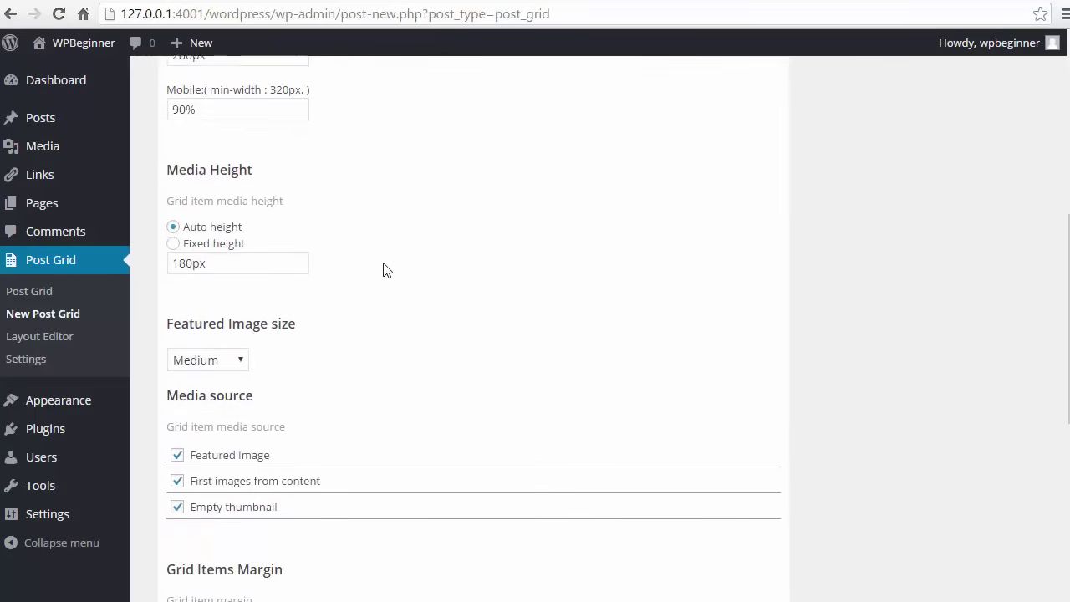
{"action": "scroll", "coordinate": [386, 270], "scroll_direction": "down", "scroll_amount": 3}
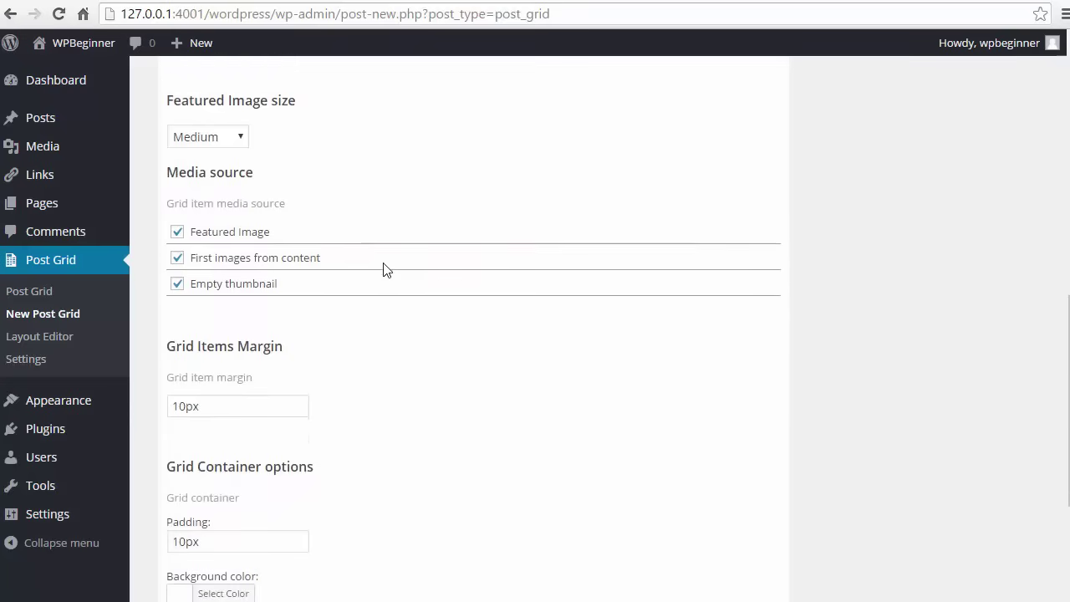
{"action": "scroll", "coordinate": [386, 269], "scroll_direction": "down", "scroll_amount": 2}
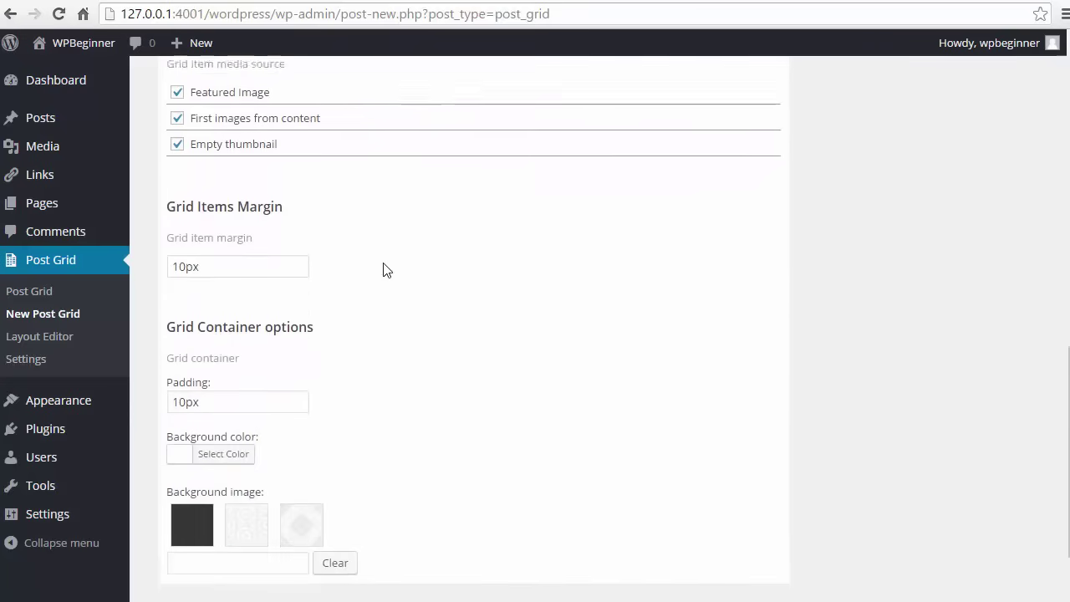
{"action": "scroll", "coordinate": [386, 269], "scroll_direction": "down", "scroll_amount": 1}
{"action": "scroll", "coordinate": [386, 269], "scroll_direction": "up", "scroll_amount": 10}
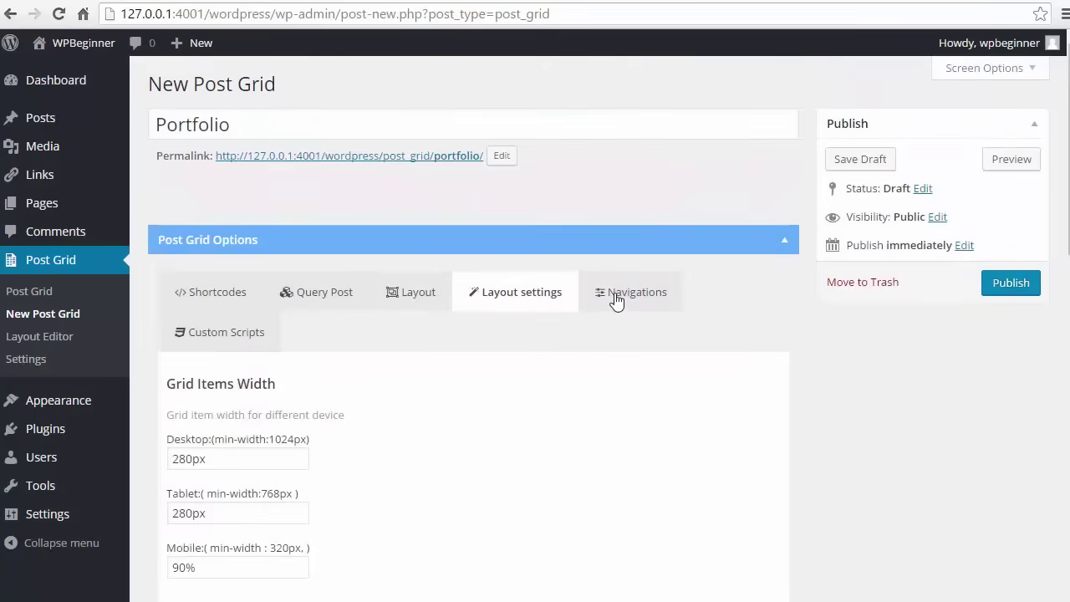
Step: Review the Navigations options, then publish the grid to get shortcode [post_grid id="2505"]
{"action": "left_click", "coordinate": [615, 297]}
{"action": "scroll", "coordinate": [628, 367], "scroll_direction": "down", "scroll_amount": 3}
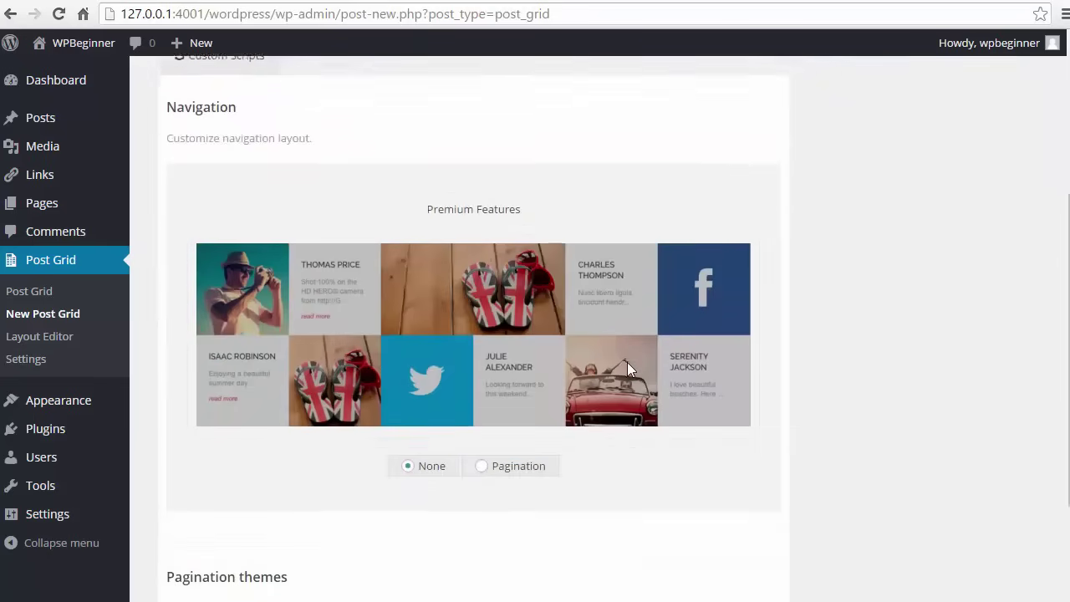
{"action": "scroll", "coordinate": [627, 362], "scroll_direction": "down", "scroll_amount": 1}
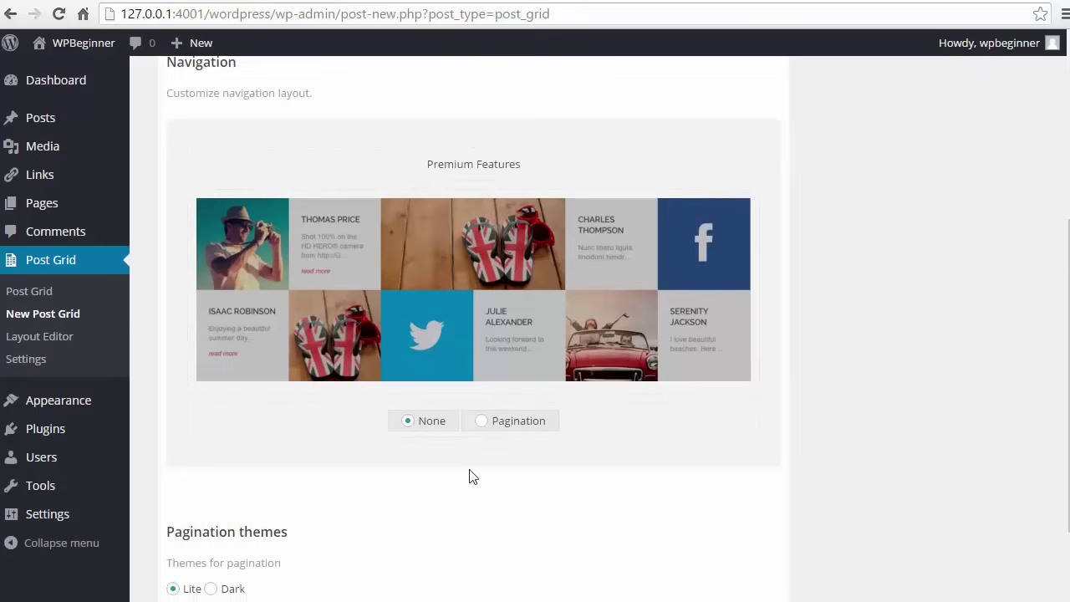
{"action": "scroll", "coordinate": [443, 484], "scroll_direction": "up", "scroll_amount": 4}
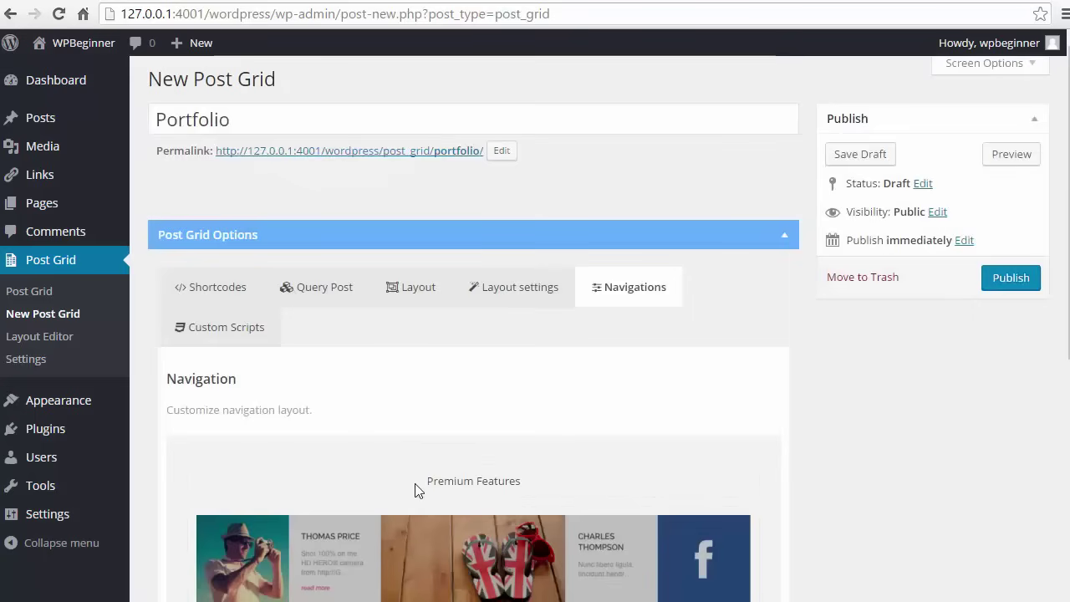
{"action": "left_click", "coordinate": [1004, 283]}
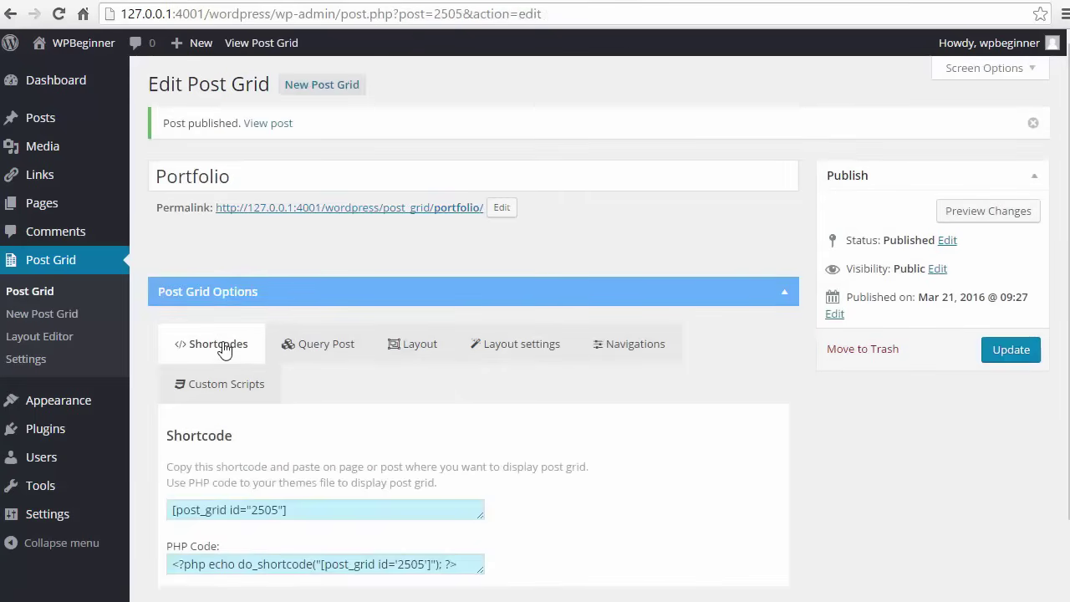
Step: Select the [post_grid id="2505"] shortcode text in the Shortcodes field
{"action": "scroll", "coordinate": [361, 414], "scroll_direction": "down", "scroll_amount": 1}
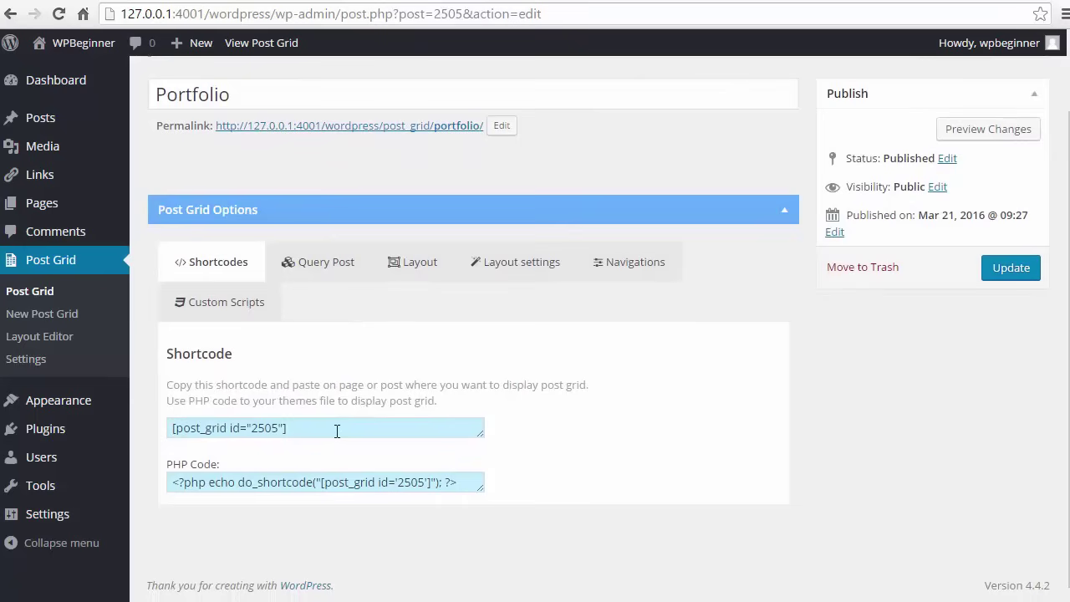
{"action": "left_click_drag", "start_coordinate": [295, 429], "coordinate": [159, 426]}
{"action": "key", "text": "ctrl+c"}
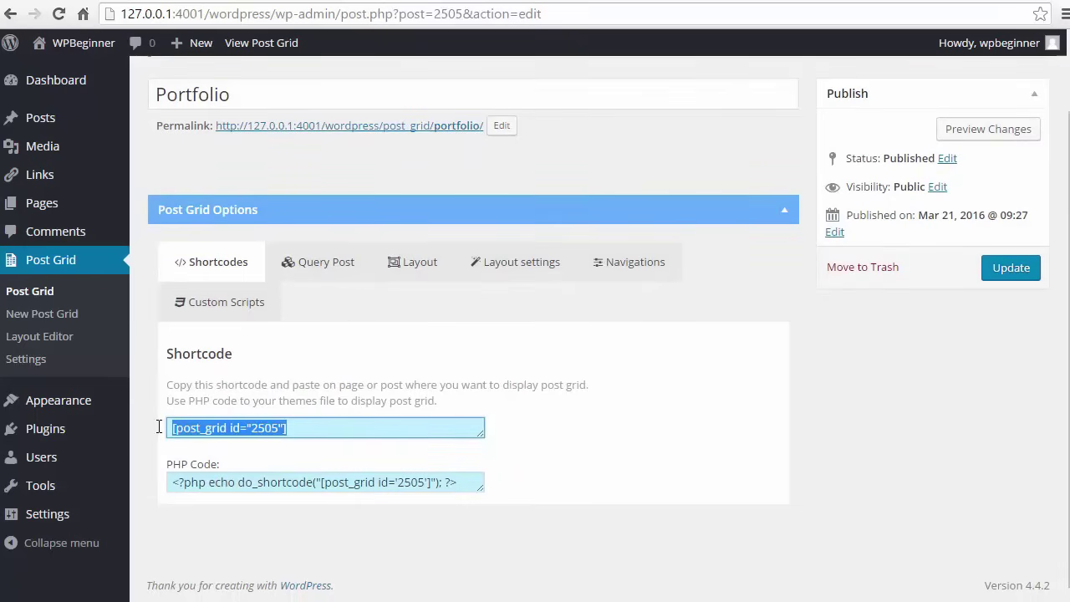
{"action": "mouse_move", "coordinate": [43, 207]}
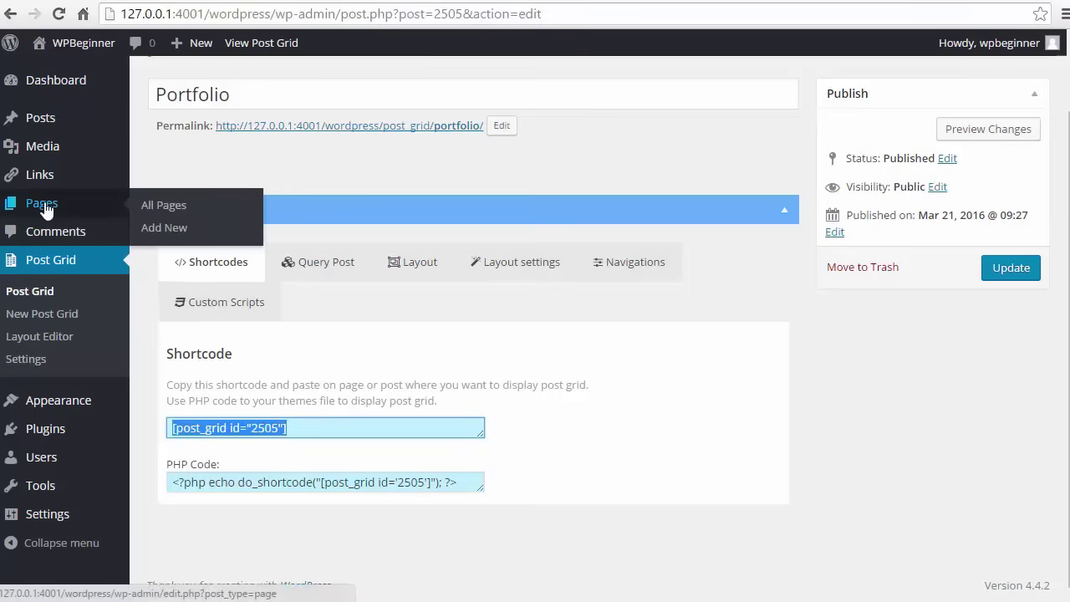
Step: Create a page titled 'Portfolio' containing the pasted [post_grid id="2505"] shortcode and publish it
{"action": "left_click", "coordinate": [173, 232]}
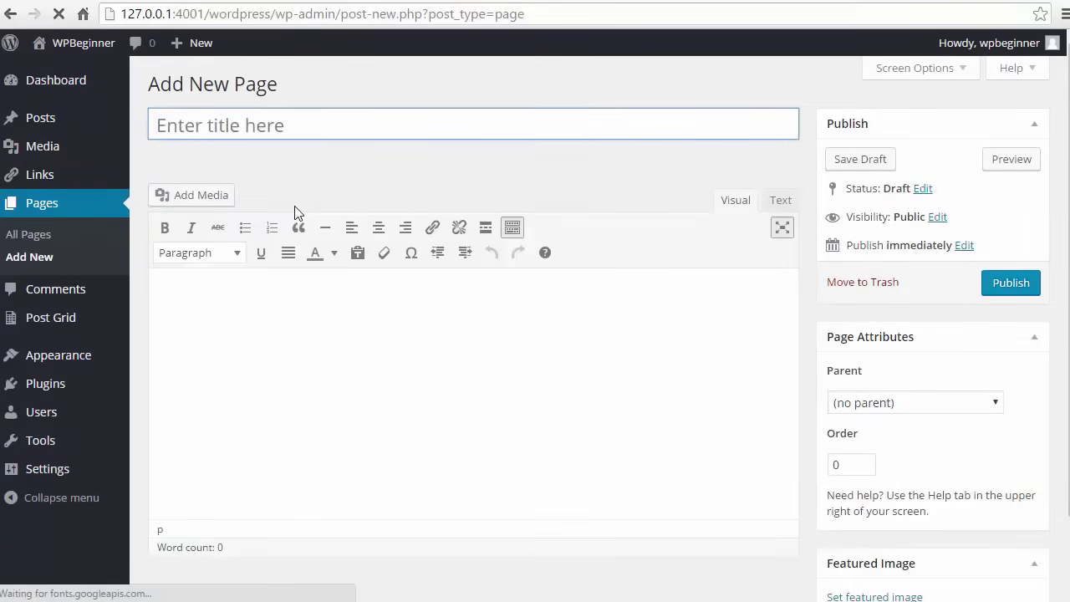
{"action": "type", "text": "Portfolio"}
{"action": "left_click", "coordinate": [348, 327]}
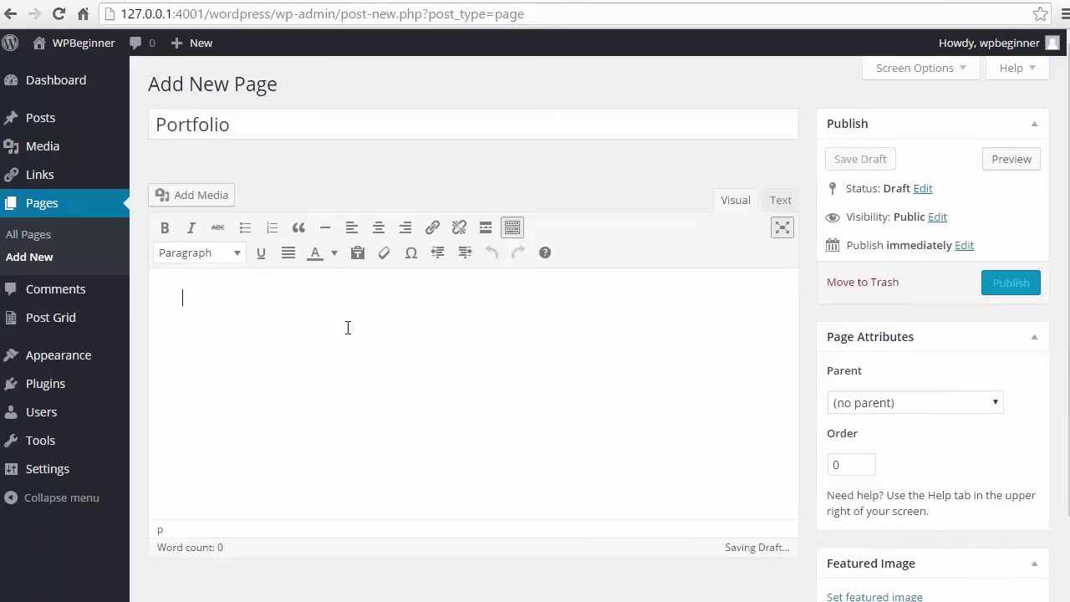
{"action": "key", "text": "ctrl+v"}
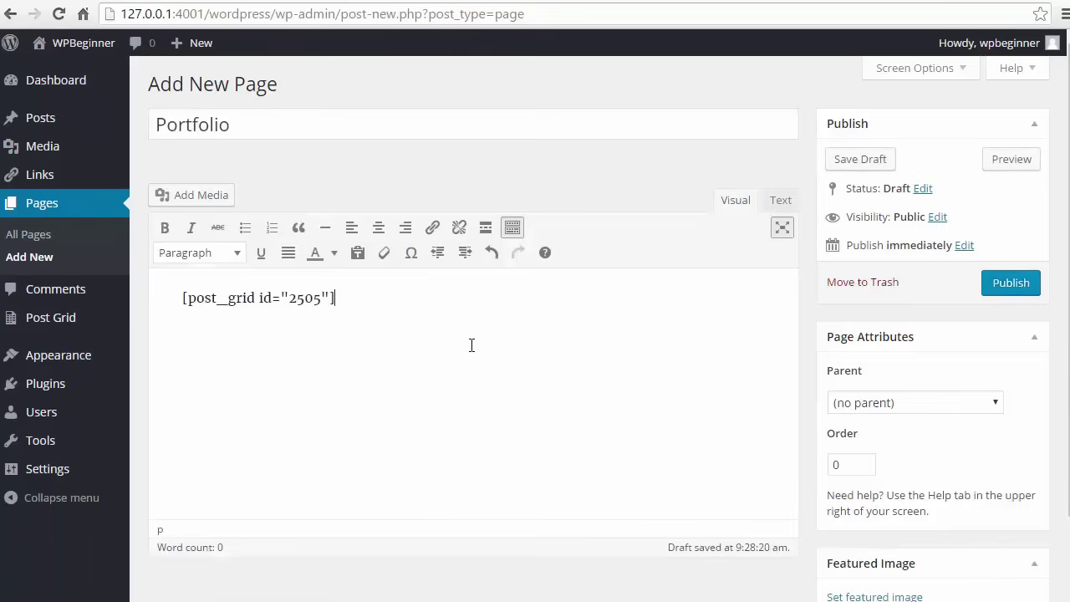
{"action": "left_click", "coordinate": [1010, 284]}
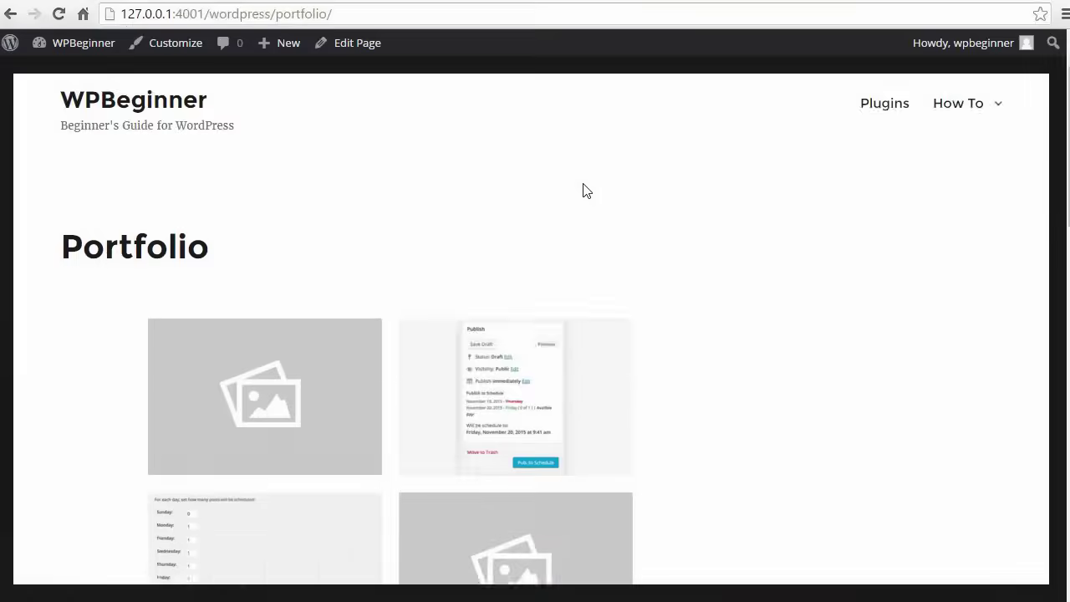
Step: Scroll the live Portfolio page to check the flipping post grid, then return to the Dashboard
{"action": "scroll", "coordinate": [585, 192], "scroll_direction": "down", "scroll_amount": 3}
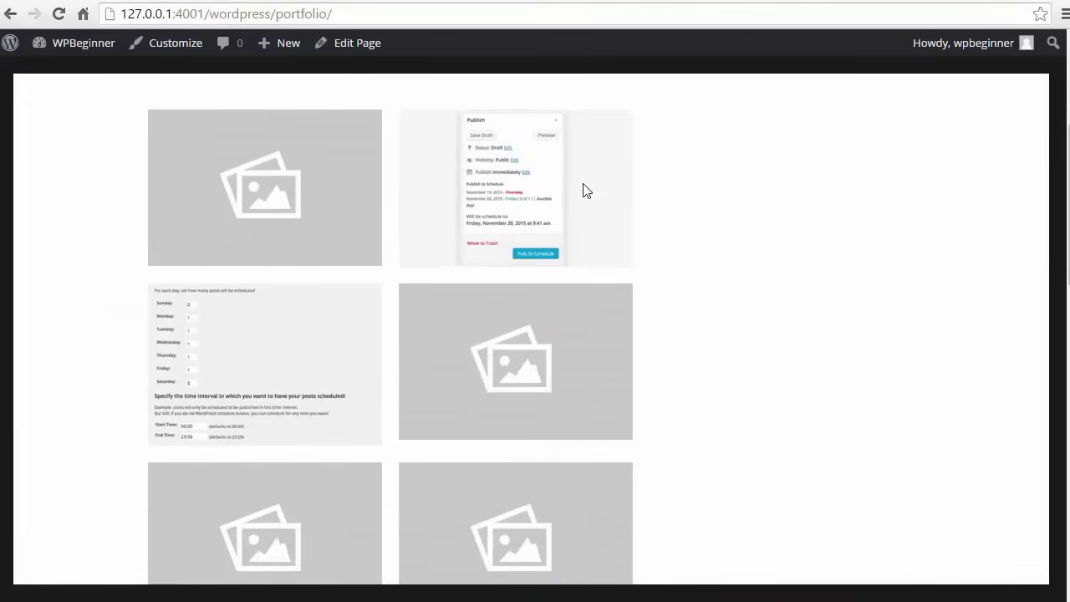
{"action": "scroll", "coordinate": [585, 192], "scroll_direction": "down", "scroll_amount": 3}
{"action": "scroll", "coordinate": [175, 214], "scroll_direction": "up", "scroll_amount": 4}
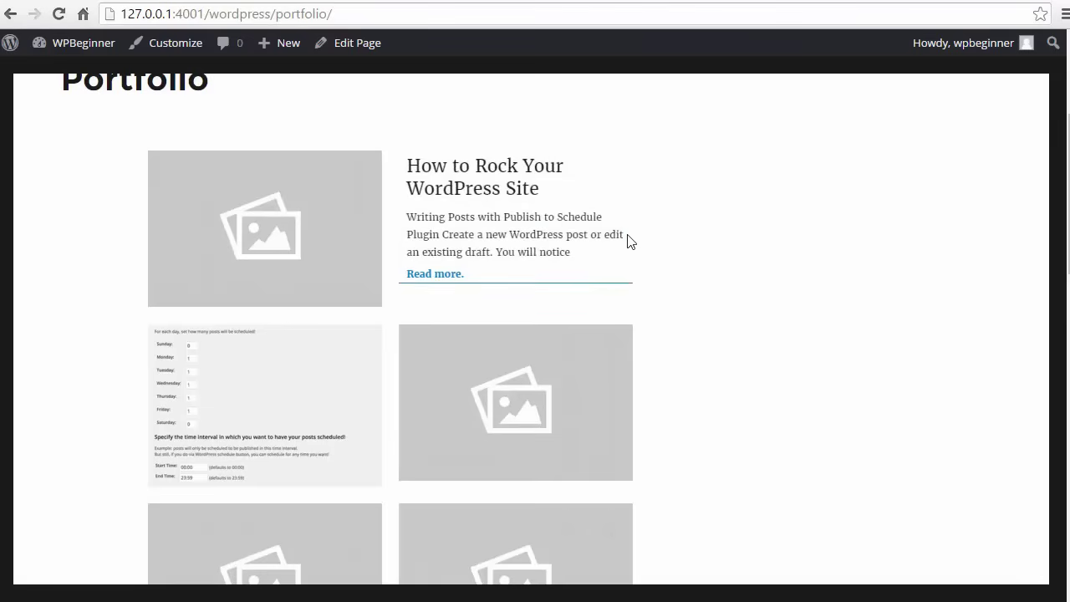
{"action": "scroll", "coordinate": [684, 280], "scroll_direction": "up", "scroll_amount": 1}
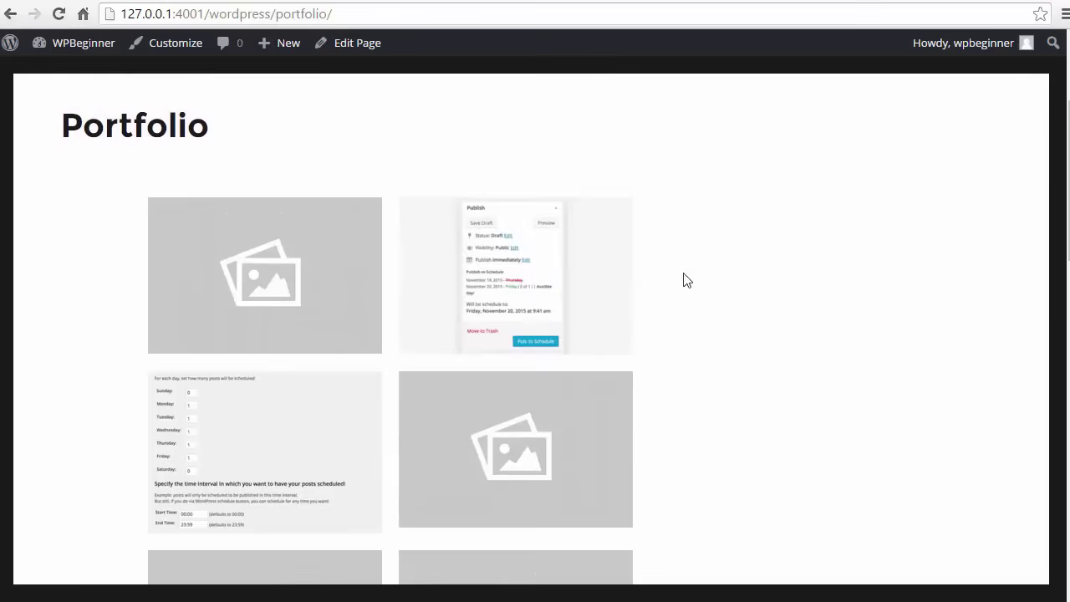
{"action": "left_click", "coordinate": [82, 44]}
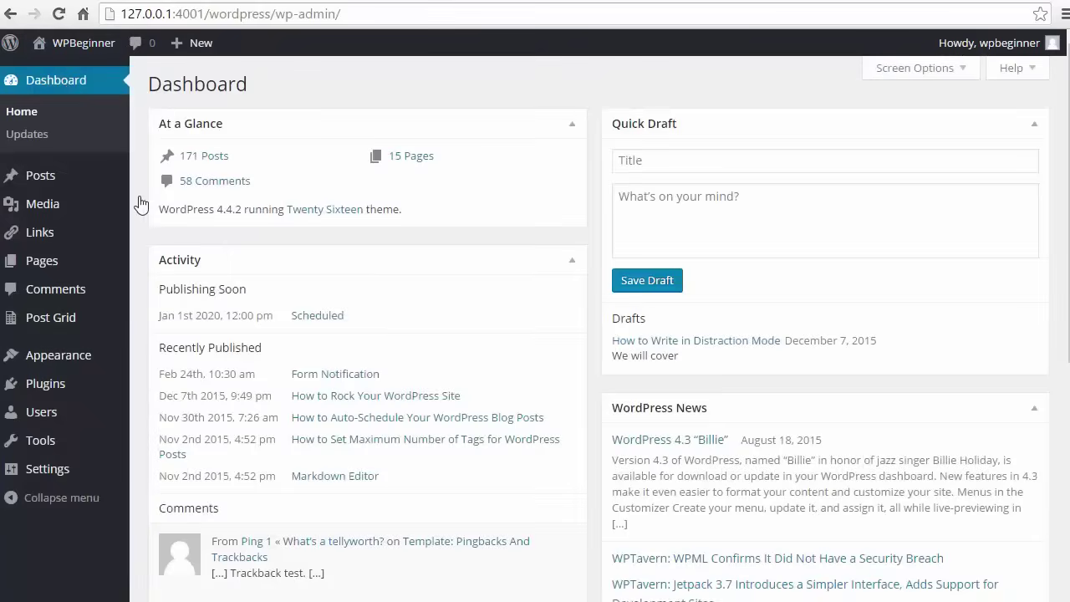
Step: In Reading Settings, choose A static page with Portfolio as the front page
{"action": "mouse_move", "coordinate": [65, 481]}
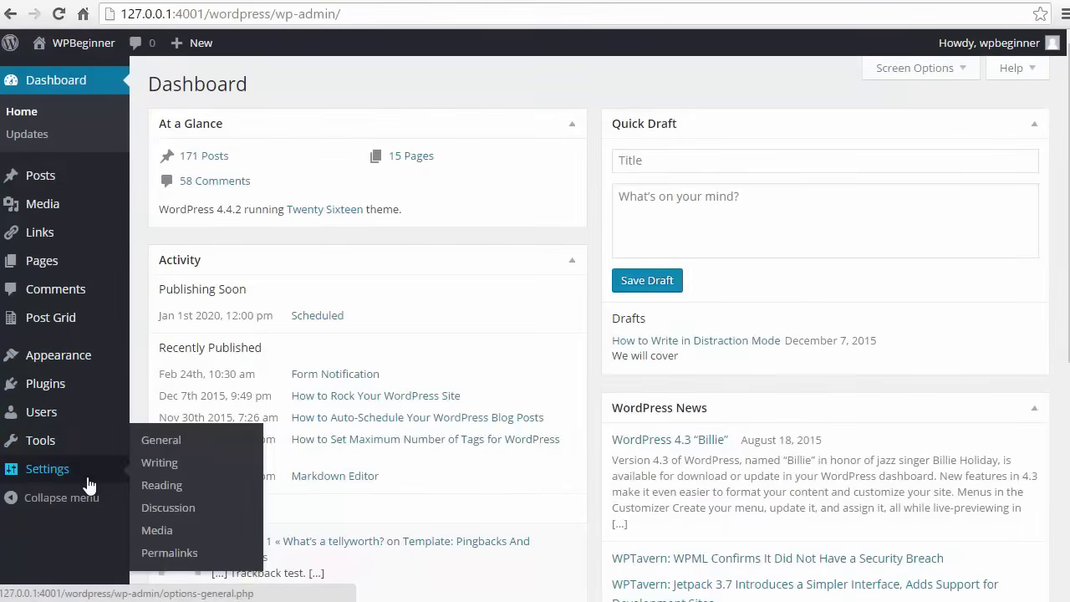
{"action": "left_click", "coordinate": [155, 485]}
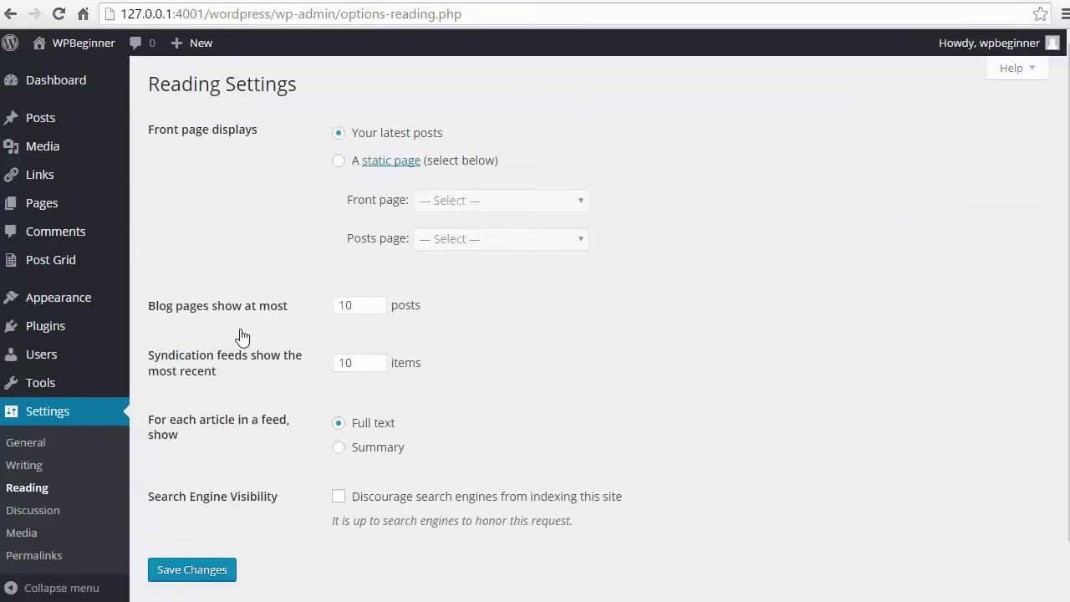
{"action": "left_click", "coordinate": [339, 163]}
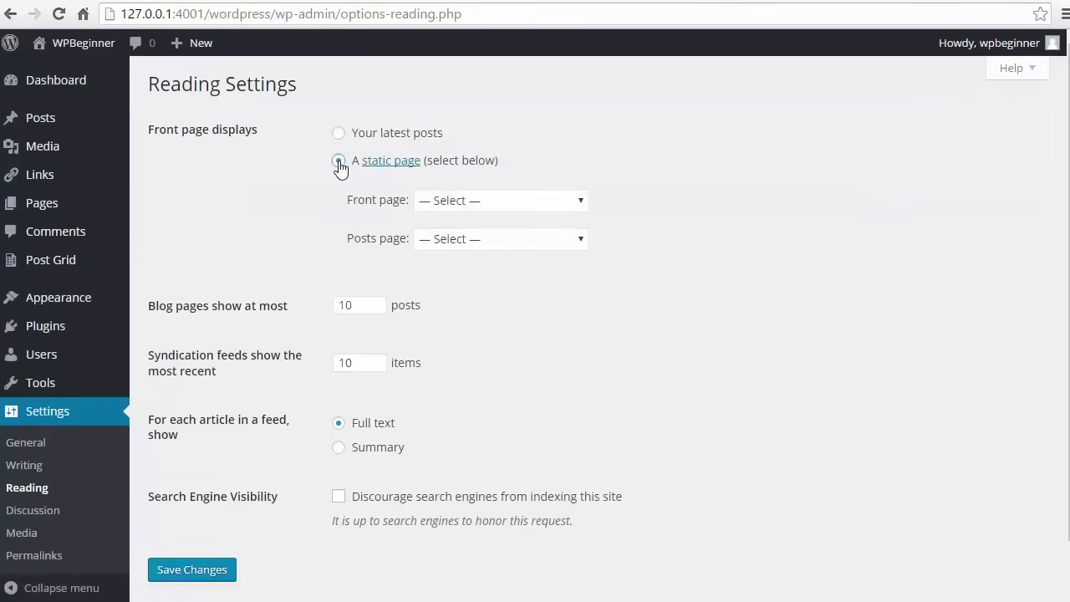
{"action": "left_click", "coordinate": [457, 201]}
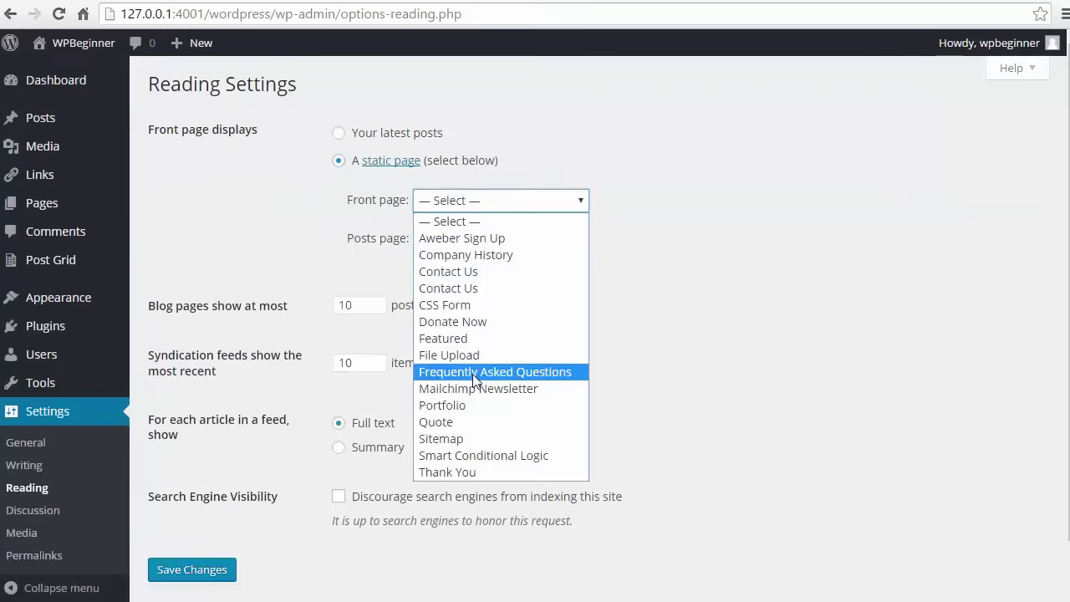
{"action": "left_click", "coordinate": [470, 406]}
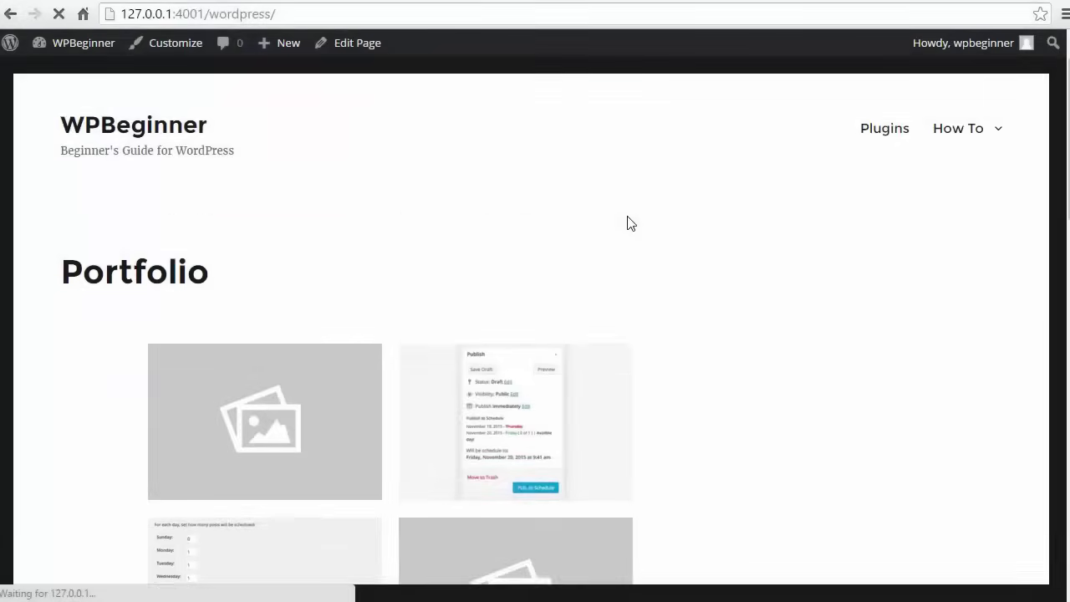
{"action": "scroll", "coordinate": [631, 224], "scroll_direction": "down", "scroll_amount": 2}
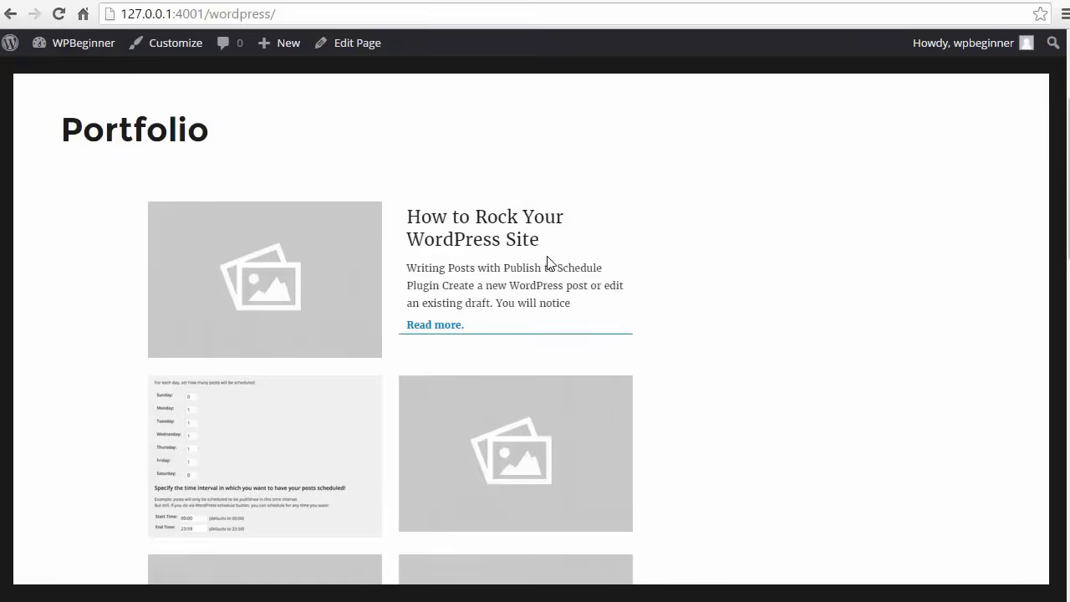
{"action": "scroll", "coordinate": [548, 263], "scroll_direction": "up", "scroll_amount": 2}
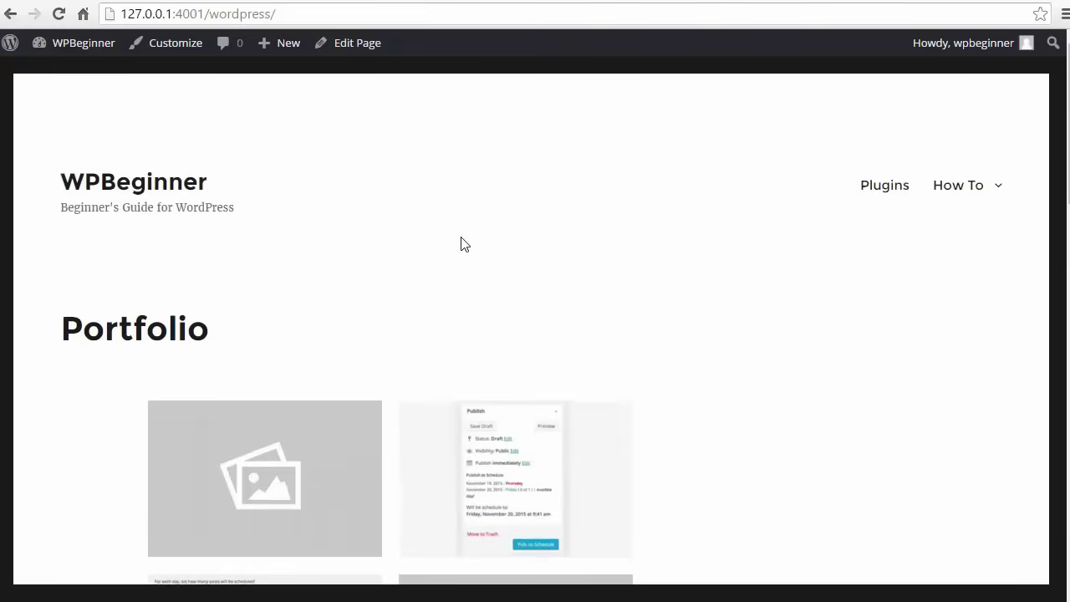